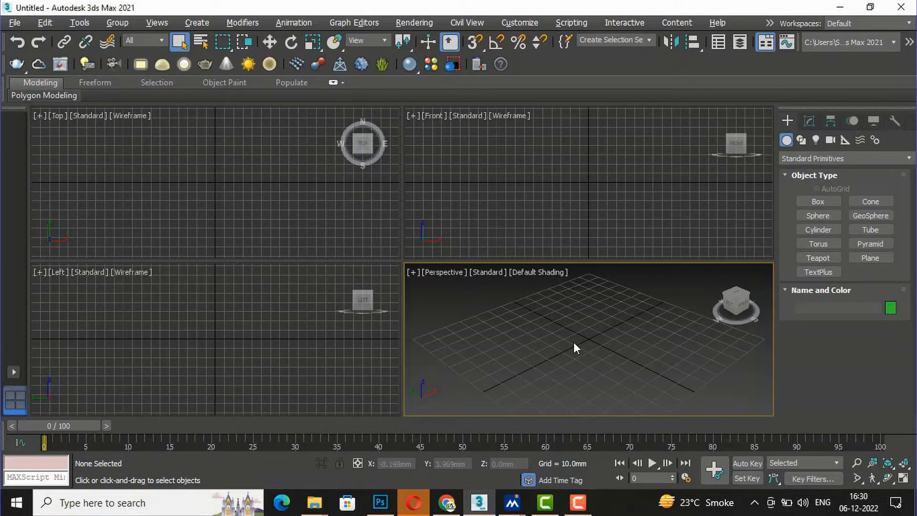
# Maximize the Perspective view, create a box about 90.5 mm square and 71.6 mm high, and display it with Edged Faces
pyautogui.hotkey('alt', 'w')
pyautogui.click(816, 203)
pyautogui.moveTo(308, 276); pyautogui.dragTo(620, 272)
pyautogui.scroll(-4, 585, 296)
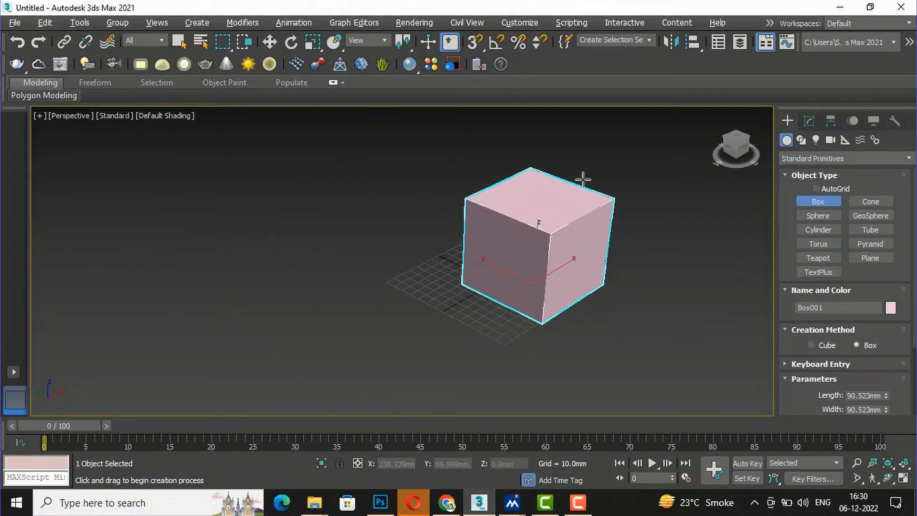
pyautogui.click(167, 116)
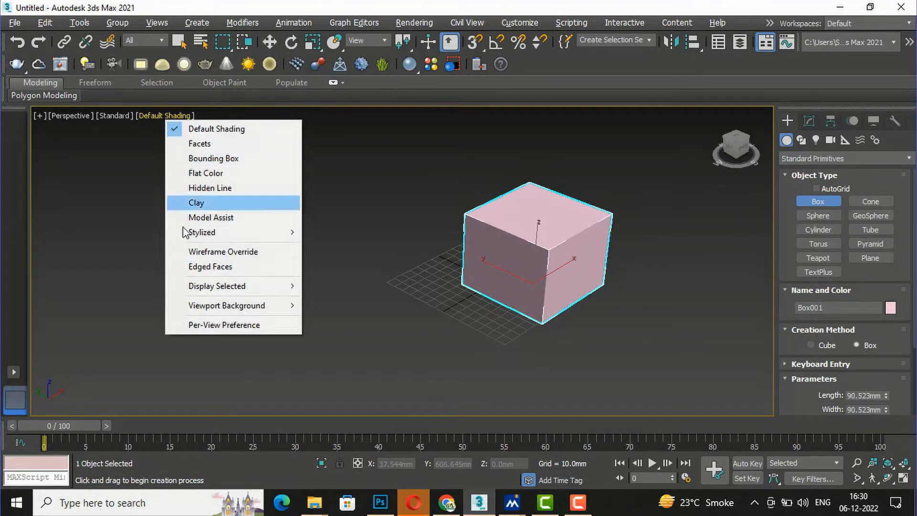
pyautogui.click(191, 266)
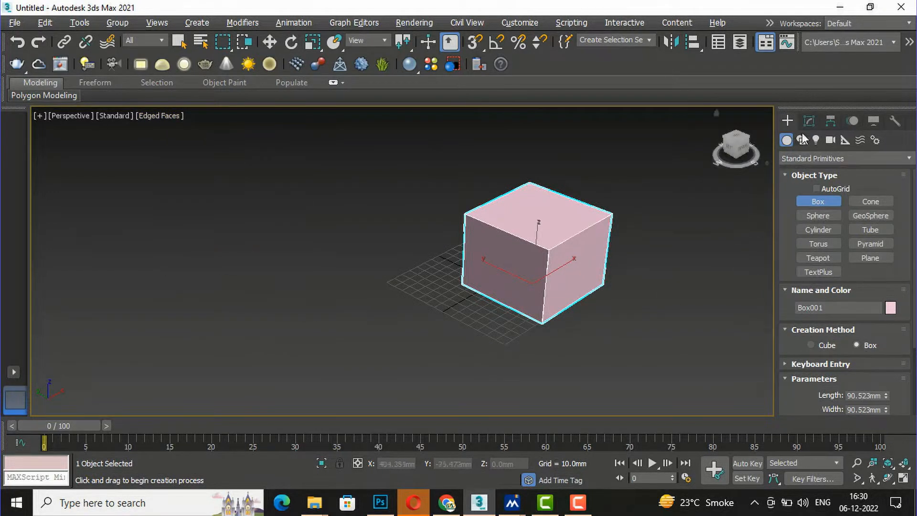
# Set the box's length, width and height segments to 5 each
pyautogui.click(809, 117)
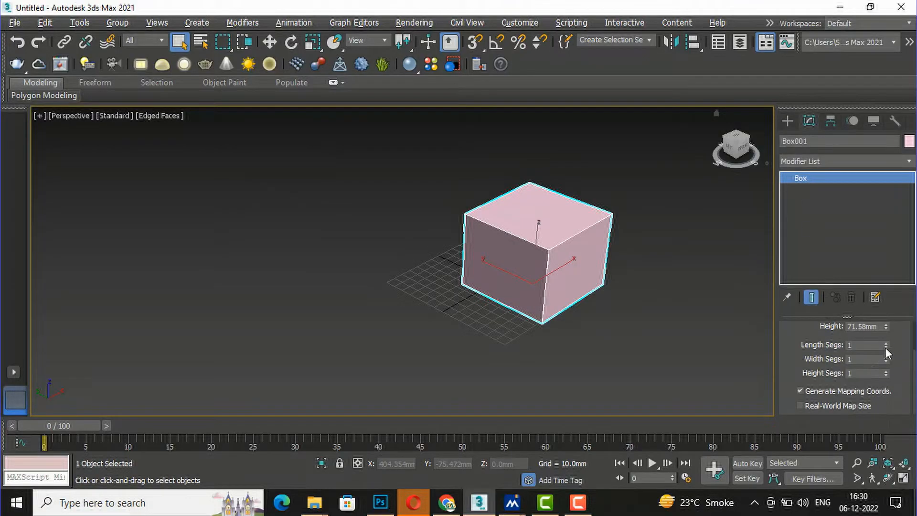
pyautogui.click(887, 342)
pyautogui.click(886, 343)
pyautogui.click(886, 343)
pyautogui.click(886, 342)
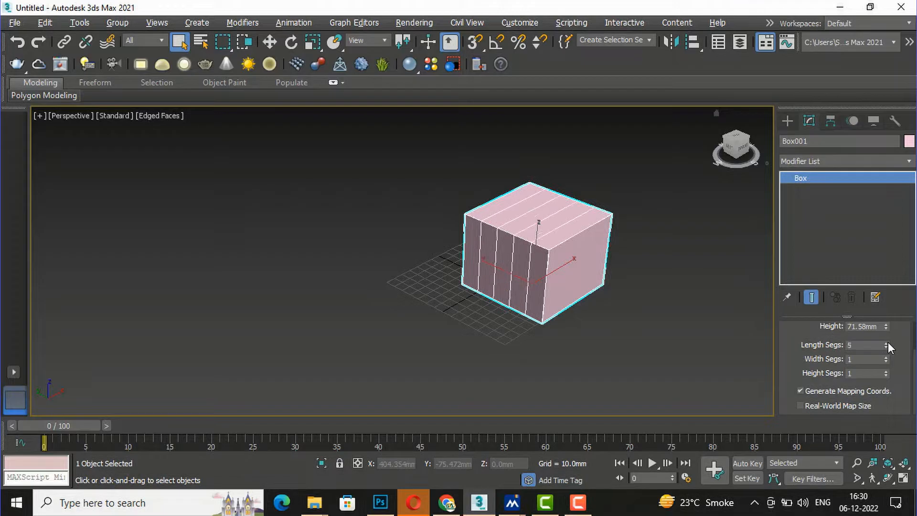
pyautogui.click(886, 357)
pyautogui.click(886, 357)
pyautogui.click(886, 357)
pyautogui.click(885, 357)
pyautogui.click(885, 371)
pyautogui.click(886, 371)
pyautogui.click(886, 371)
pyautogui.click(886, 371)
# Convert the segmented box to an Editable Poly
pyautogui.scroll(5, 672, 262)
pyautogui.moveTo(503, 290); pyautogui.dragTo(501, 292, button='middle')
pyautogui.rightClick(408, 237)
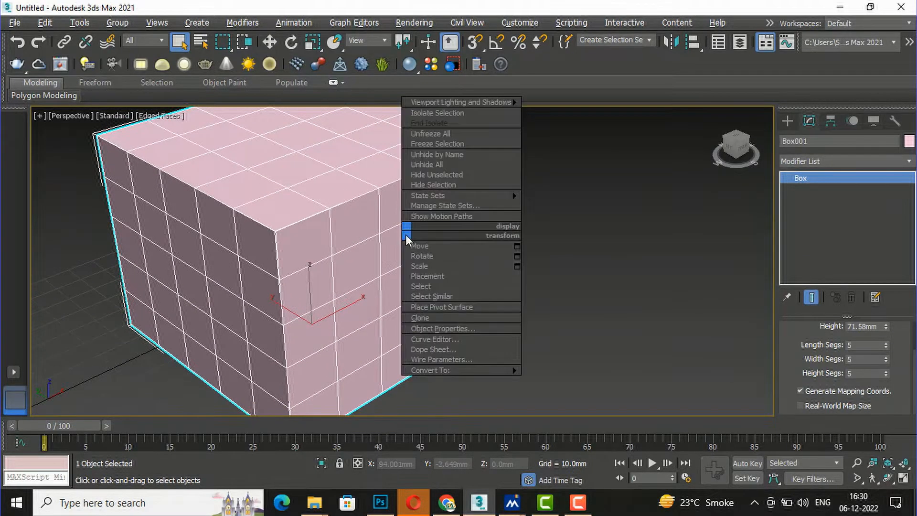
pyautogui.moveTo(513, 370)
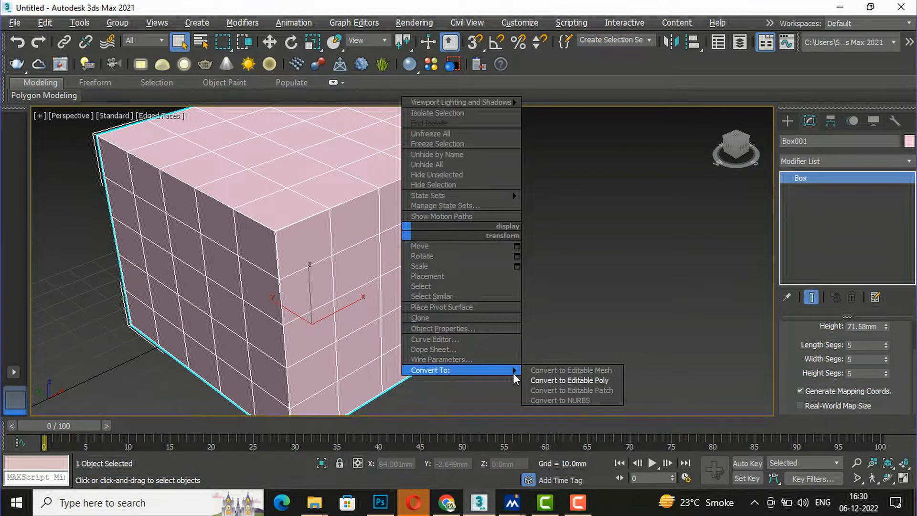
pyautogui.click(545, 379)
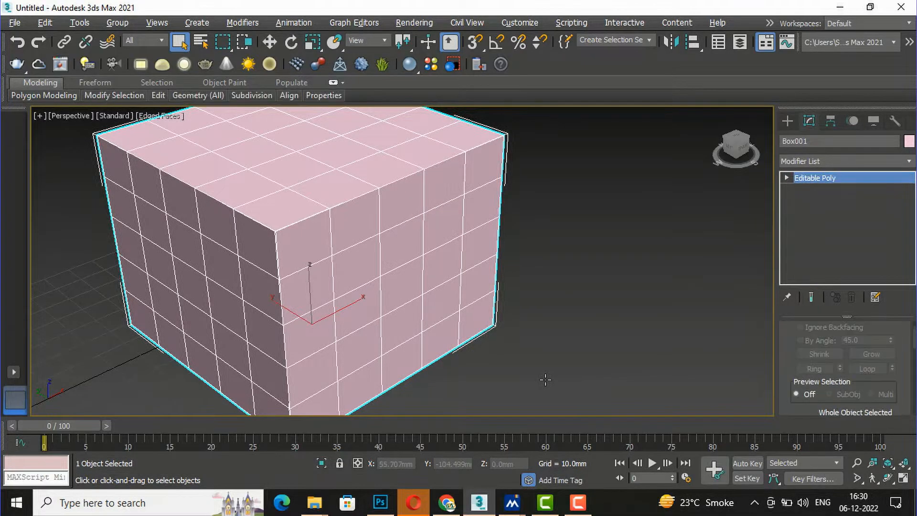
# Switch the editable poly to polygon selection and enable Ignore Backfacing
pyautogui.scroll(2, 907, 346)
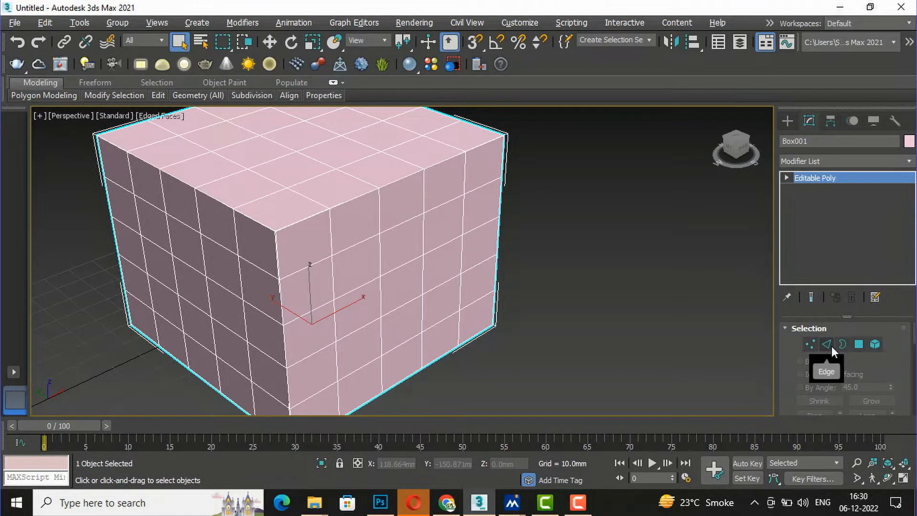
pyautogui.click(858, 343)
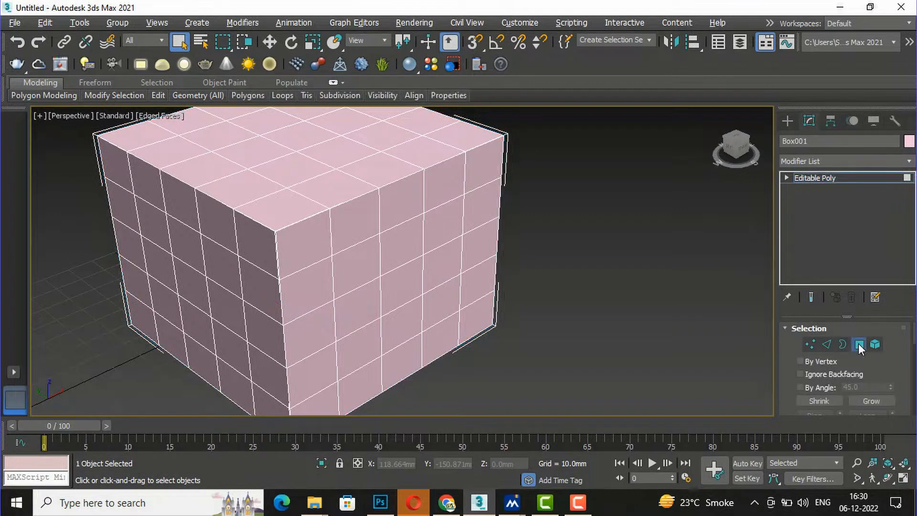
pyautogui.click(801, 374)
# Use Insert Vertex to add a central vertex to the second and third polygons in the lighter side face's top row
pyautogui.scroll(-3, 884, 351)
pyautogui.scroll(-2, 884, 351)
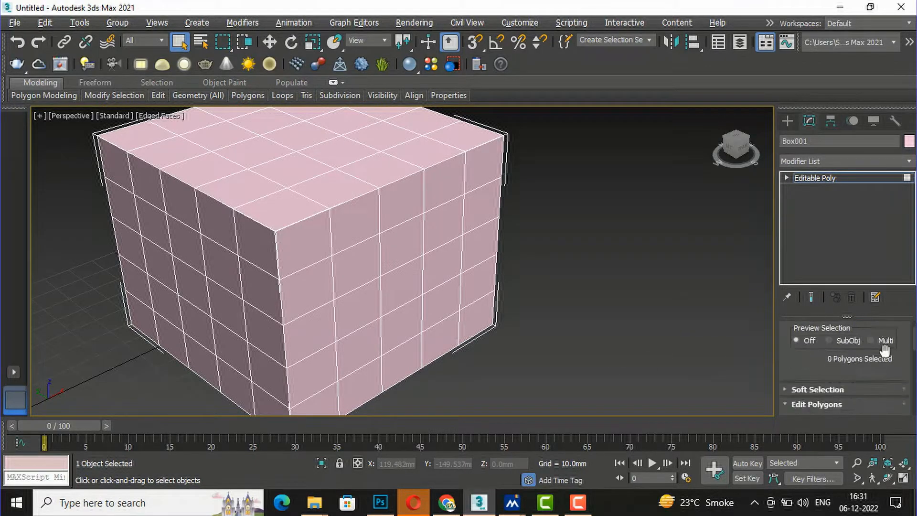
pyautogui.scroll(-3, 884, 348)
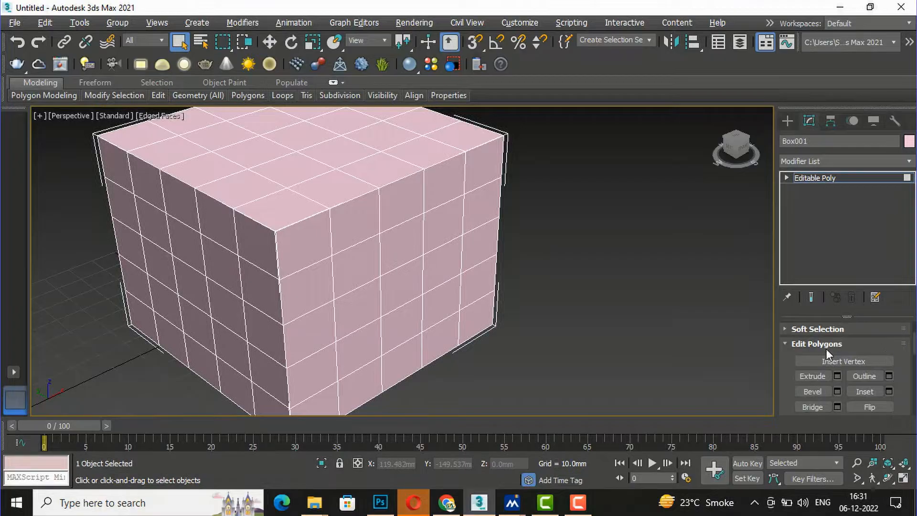
pyautogui.scroll(-1, 890, 342)
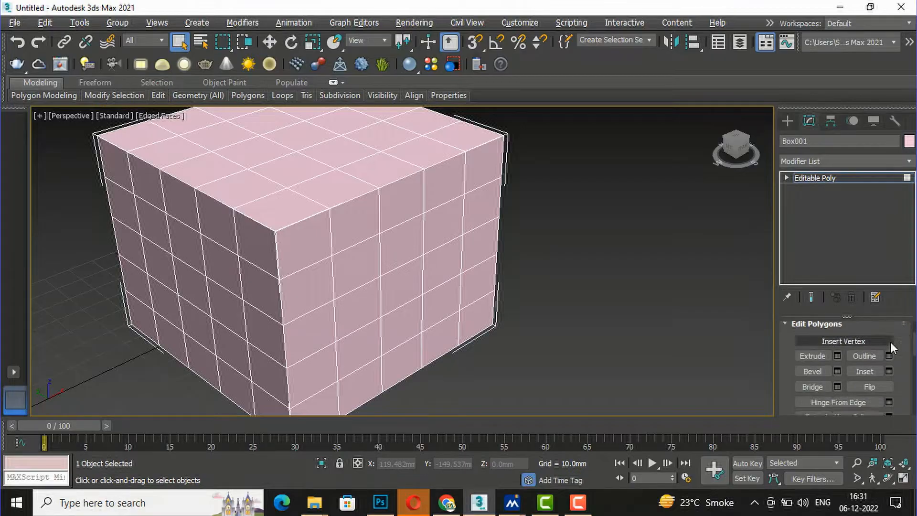
pyautogui.click(835, 340)
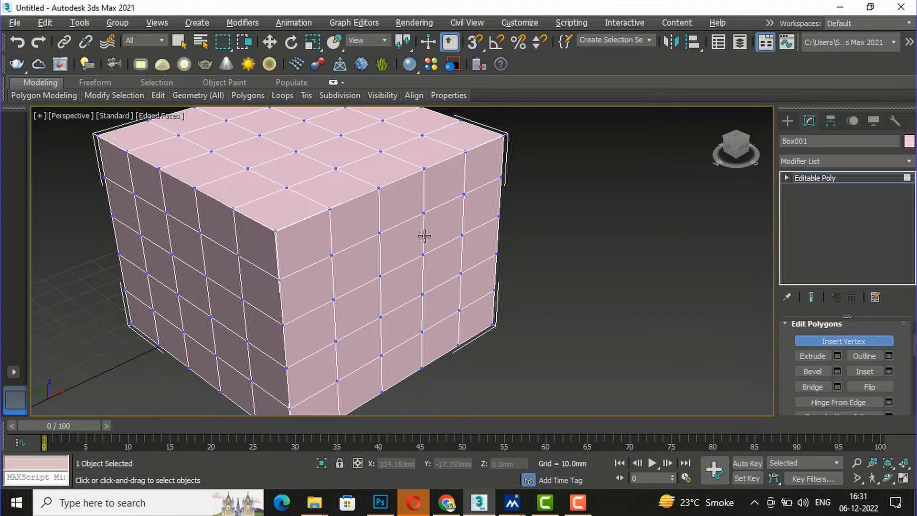
pyautogui.scroll(3, 435, 237)
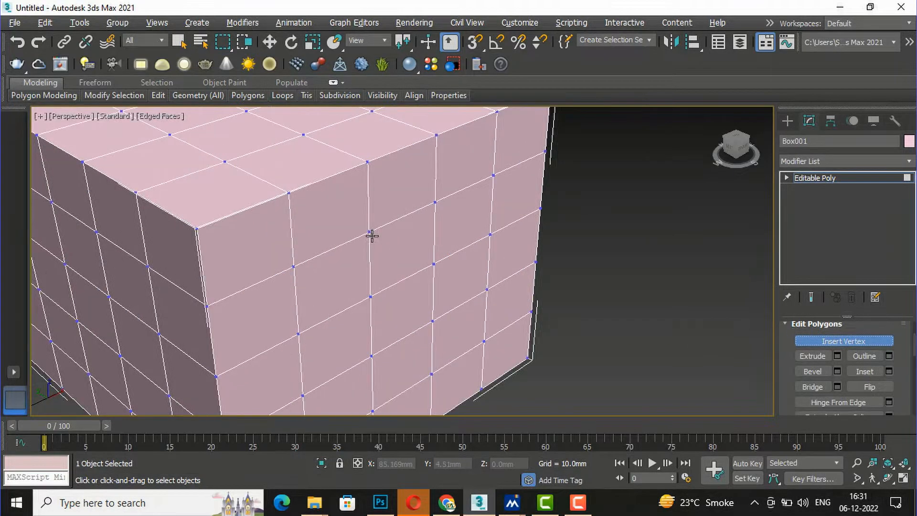
pyautogui.click(329, 215)
pyautogui.scroll(2, 338, 210)
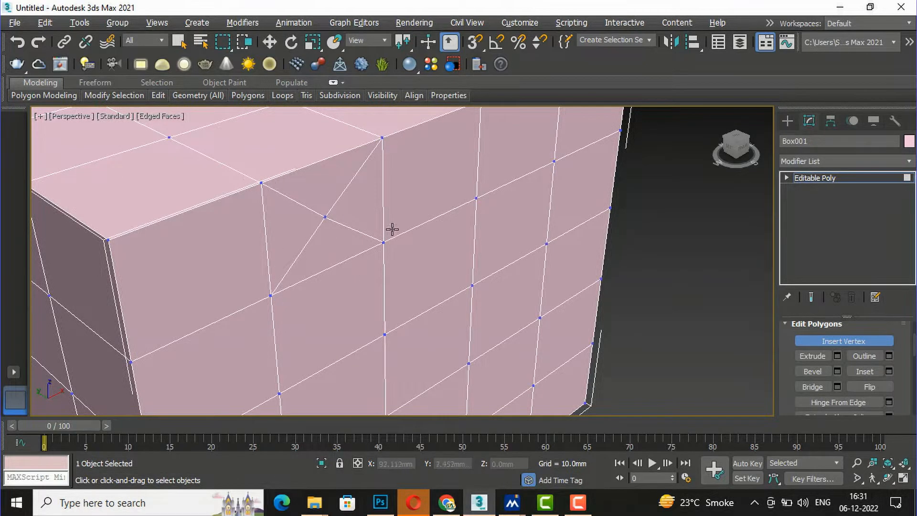
pyautogui.click(434, 179)
pyautogui.click(841, 342)
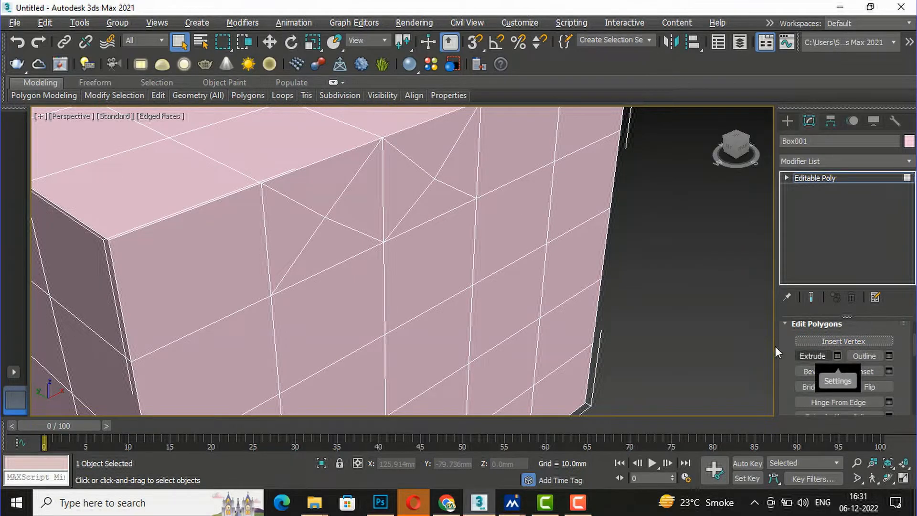
# Try individual polygon selections on the darker side face, building up a two-by-two block of adjacent polygons
pyautogui.scroll(-5, 715, 283)
pyautogui.scroll(3, 372, 296)
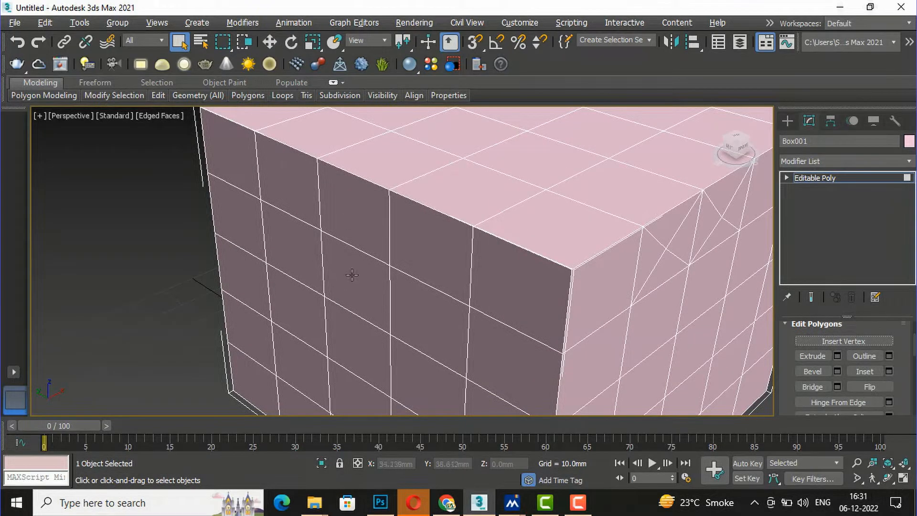
pyautogui.click(352, 274)
pyautogui.click(292, 243)
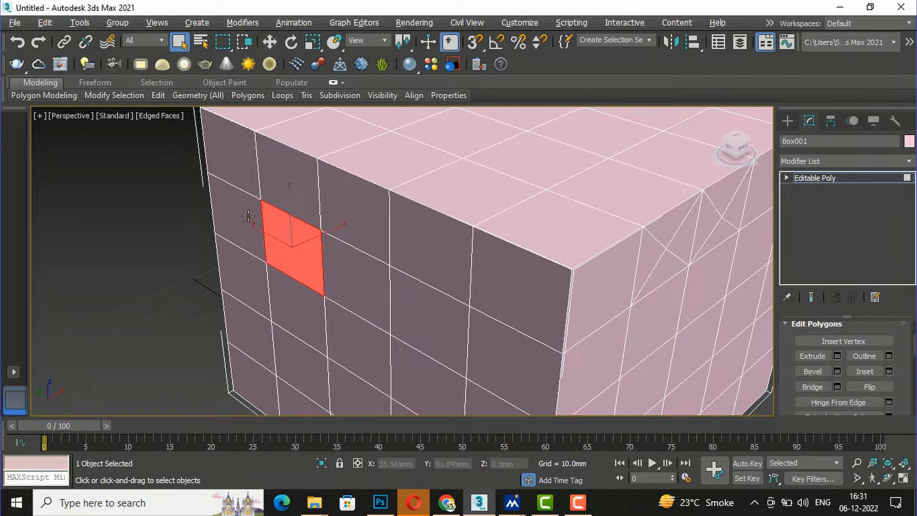
pyautogui.click(248, 216)
pyautogui.click(368, 289)
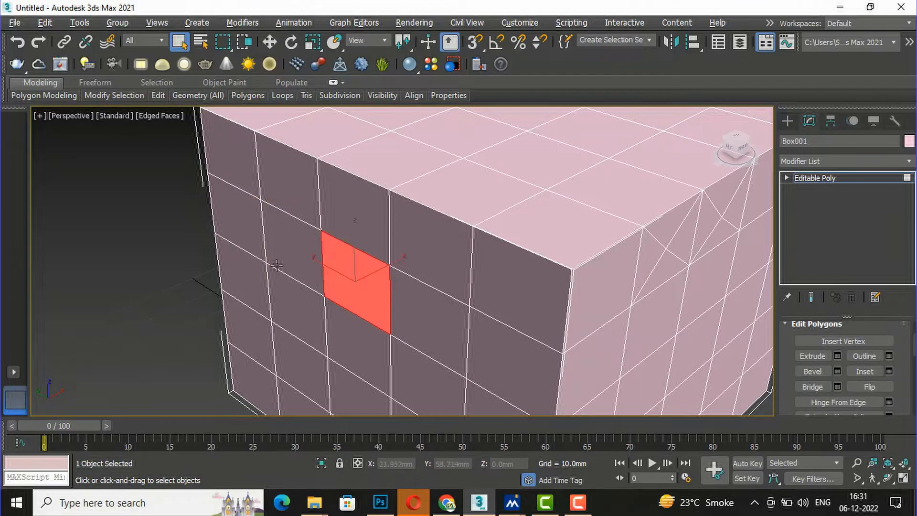
pyautogui.keyDown('ctrl'); pyautogui.click(351, 331); pyautogui.keyUp('ctrl')
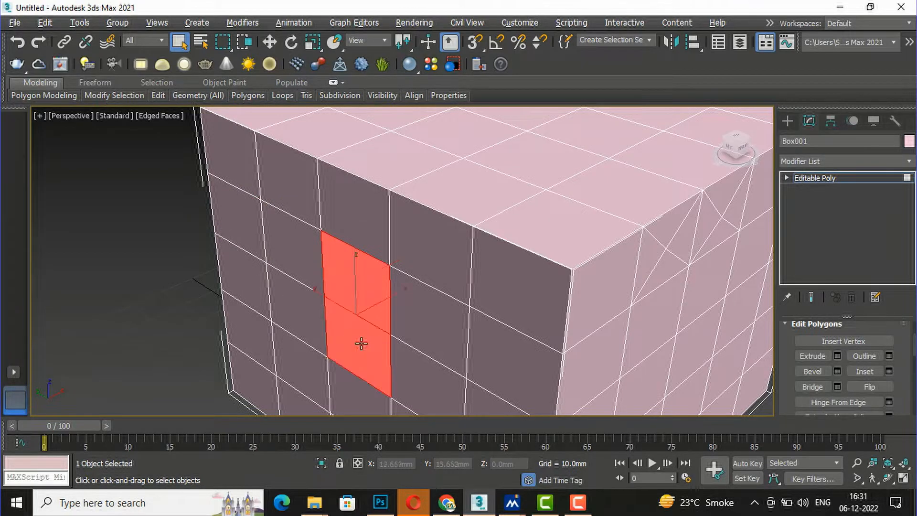
pyautogui.keyDown('ctrl'); pyautogui.click(436, 321); pyautogui.keyUp('ctrl')
pyautogui.keyDown('ctrl'); pyautogui.click(405, 358); pyautogui.keyUp('ctrl')
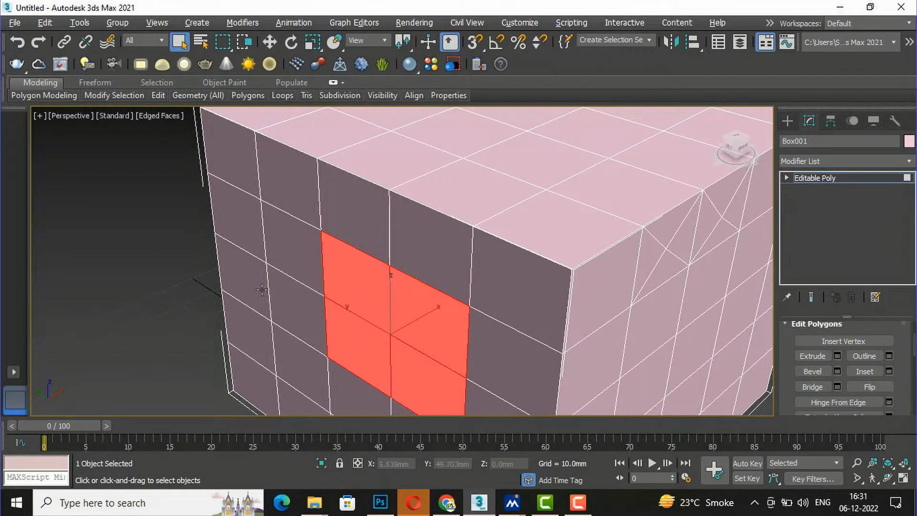
# Select the middle polygon in the darker side face's top row and preview a 10 mm Extrude with the Group type
pyautogui.click(353, 215)
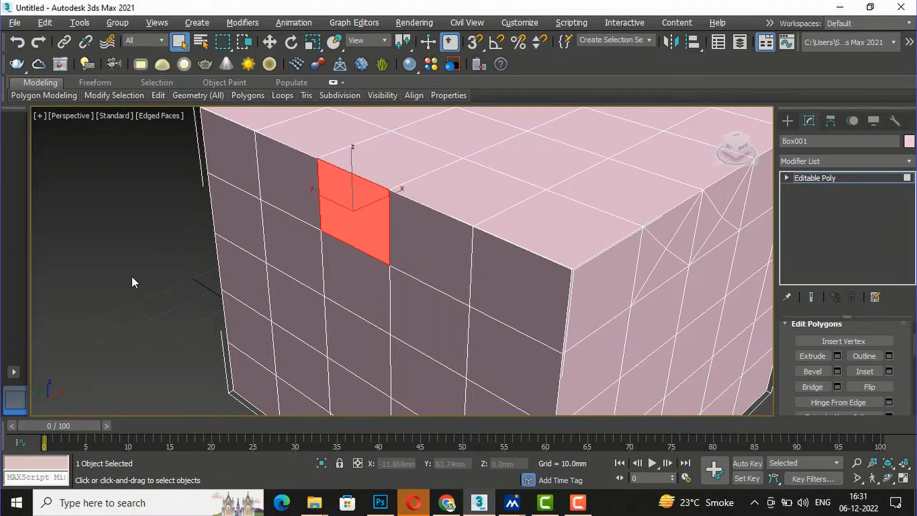
pyautogui.click(837, 356)
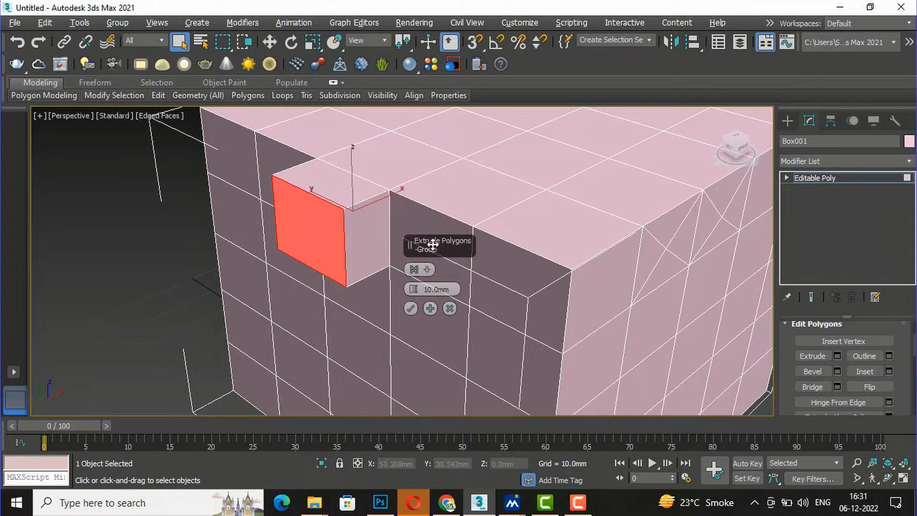
pyautogui.click(427, 270)
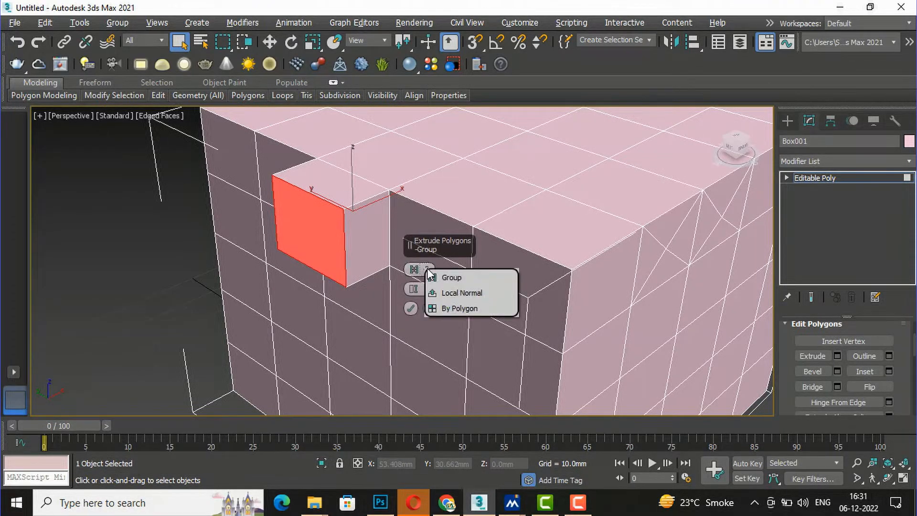
pyautogui.click(451, 280)
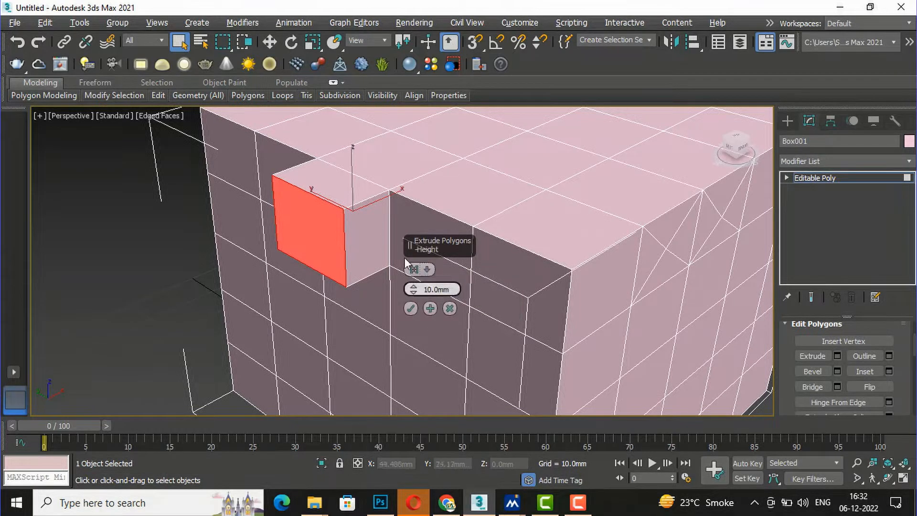
# Try a 10 mm By Polygon extrusion on a block of top and side polygons, cancel it and restore the single-polygon selection
pyautogui.click(396, 215)
pyautogui.moveTo(404, 225); pyautogui.dragTo(528, 396)
pyautogui.scroll(-5, 420, 251)
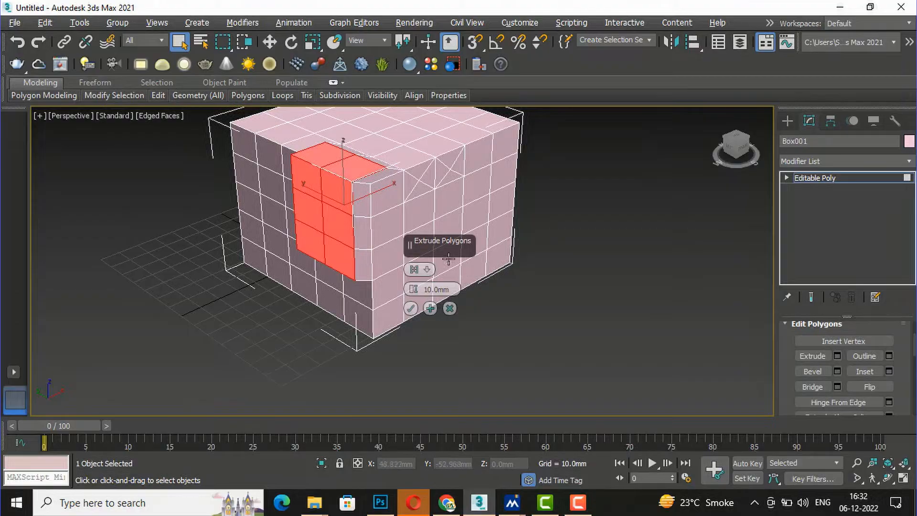
pyautogui.click(427, 270)
pyautogui.click(451, 308)
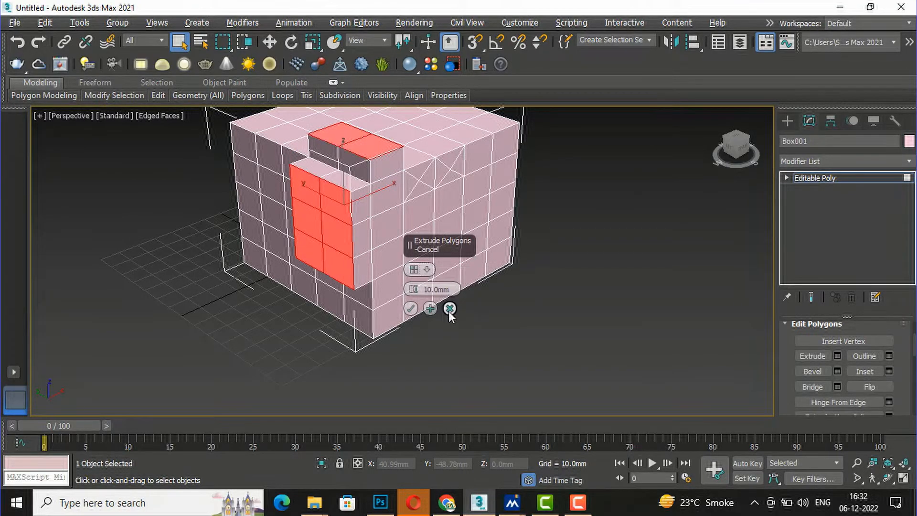
pyautogui.scroll(-4, 649, 315)
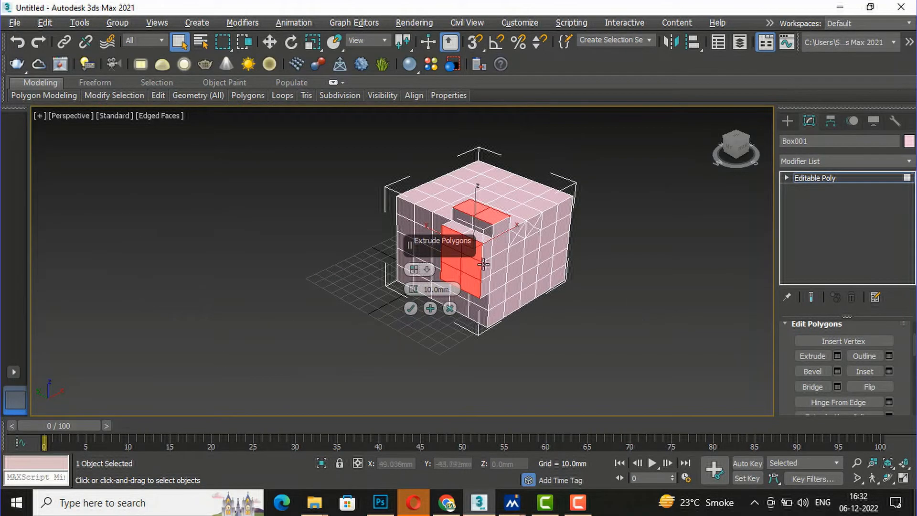
pyautogui.scroll(3, 480, 262)
pyautogui.scroll(4, 470, 252)
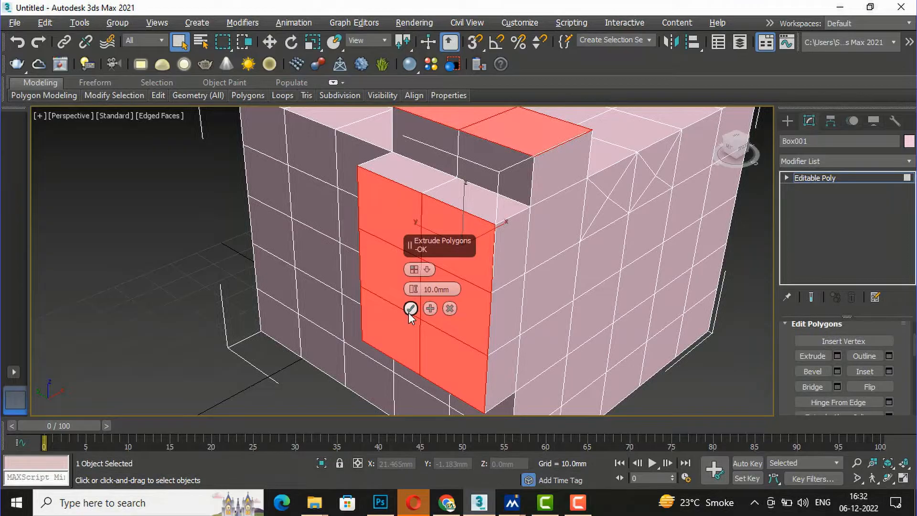
pyautogui.click(449, 309)
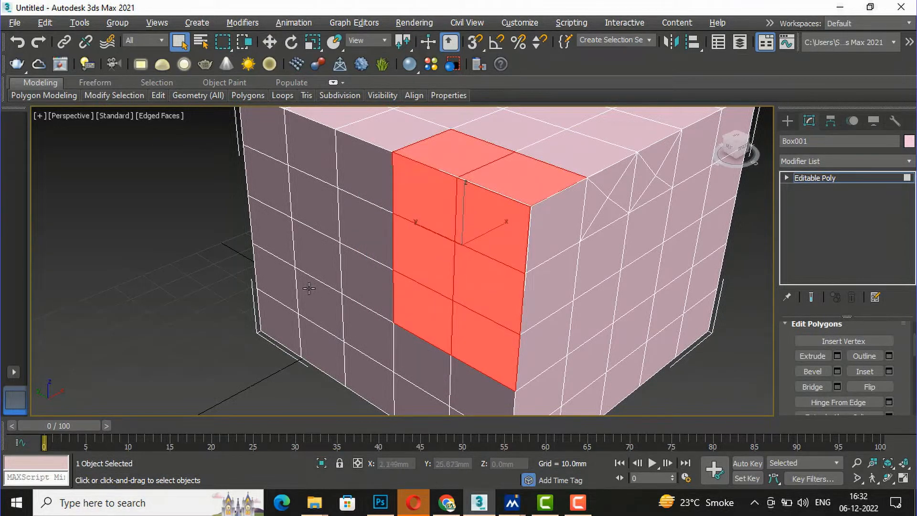
pyautogui.hotkey('ctrl', 'z')
pyautogui.hotkey('ctrl', 'z')
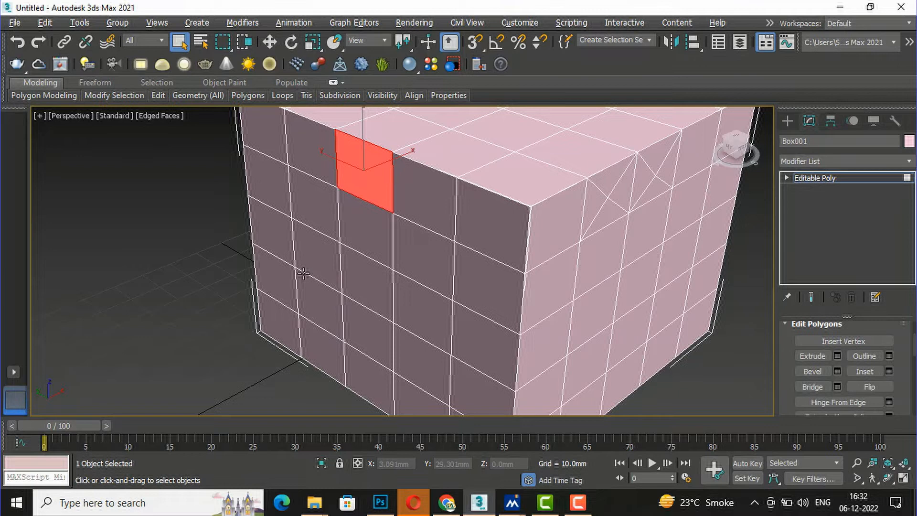
# Extrude the selected polygon in the darker side face's top row by 12.401 mm with the By Polygon type and clear the selection
pyautogui.click(837, 356)
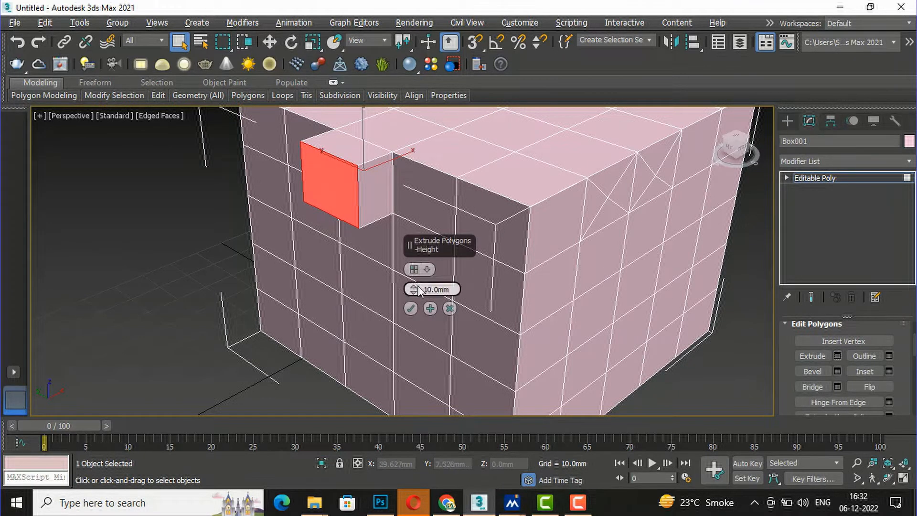
pyautogui.moveTo(418, 290); pyautogui.dragTo(443, 223)
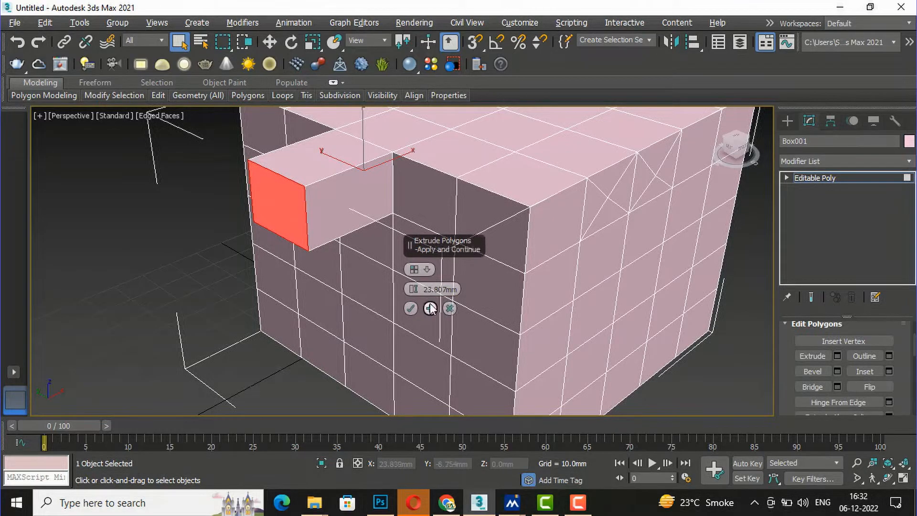
pyautogui.moveTo(414, 293); pyautogui.dragTo(428, 344)
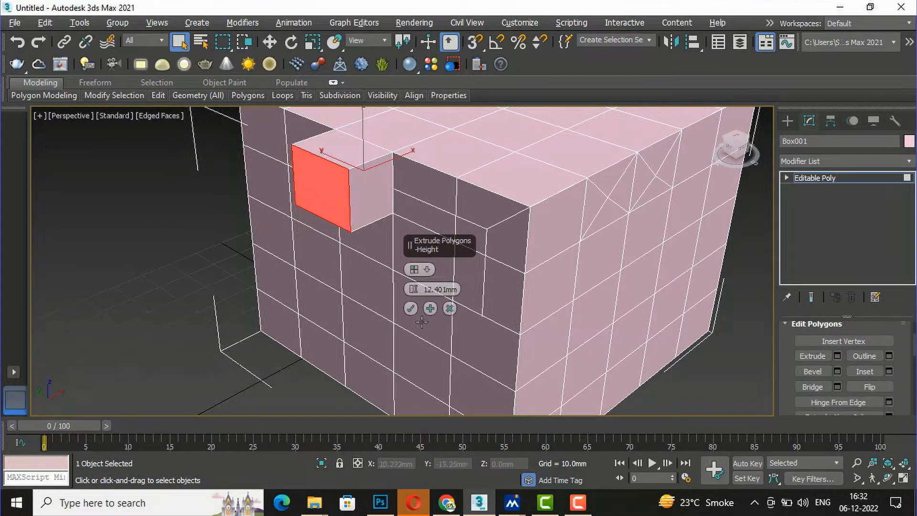
pyautogui.click(411, 309)
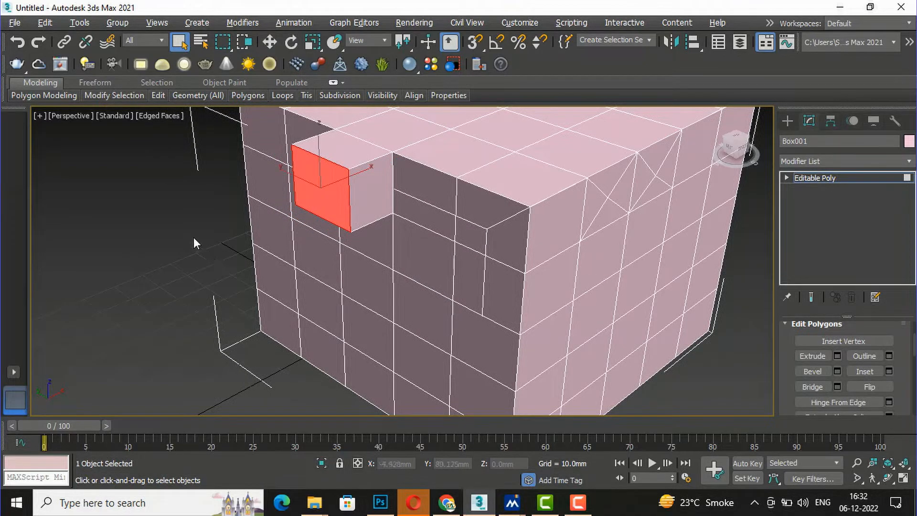
pyautogui.click(161, 210)
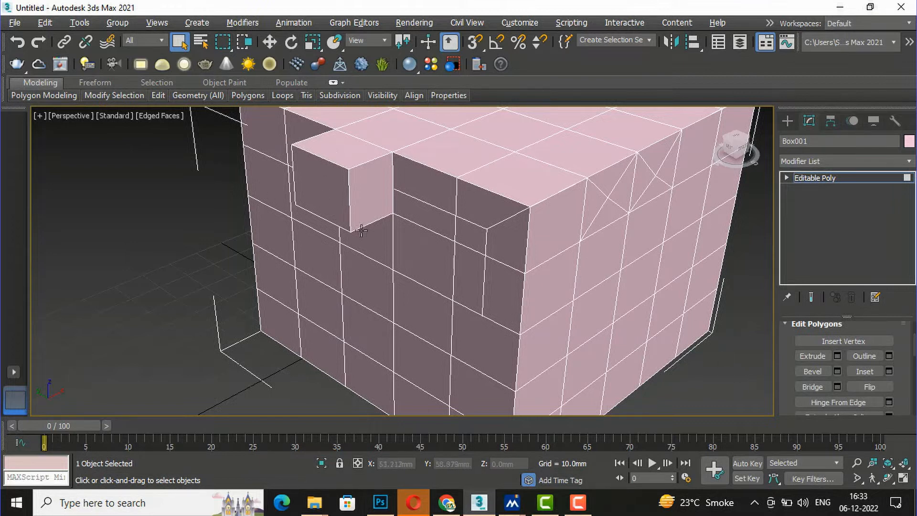
# Try a further 7.298 mm extrusion on the extruded block's front, side and top polygons, undo it and close the Extrude settings
pyautogui.click(297, 208)
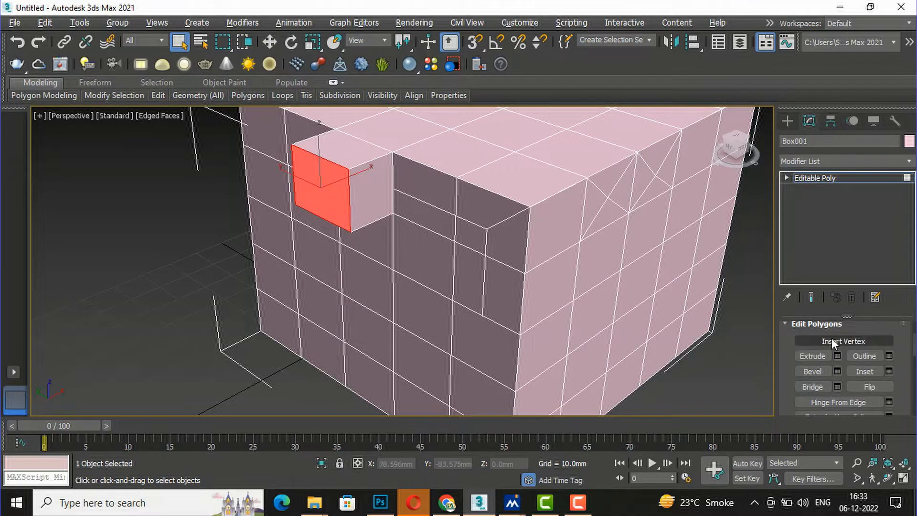
pyautogui.click(835, 356)
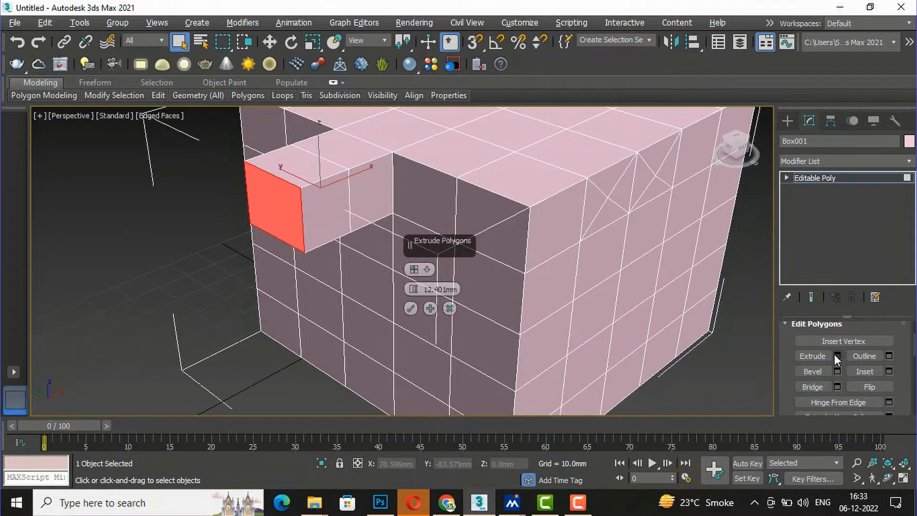
pyautogui.moveTo(414, 296); pyautogui.dragTo(413, 335)
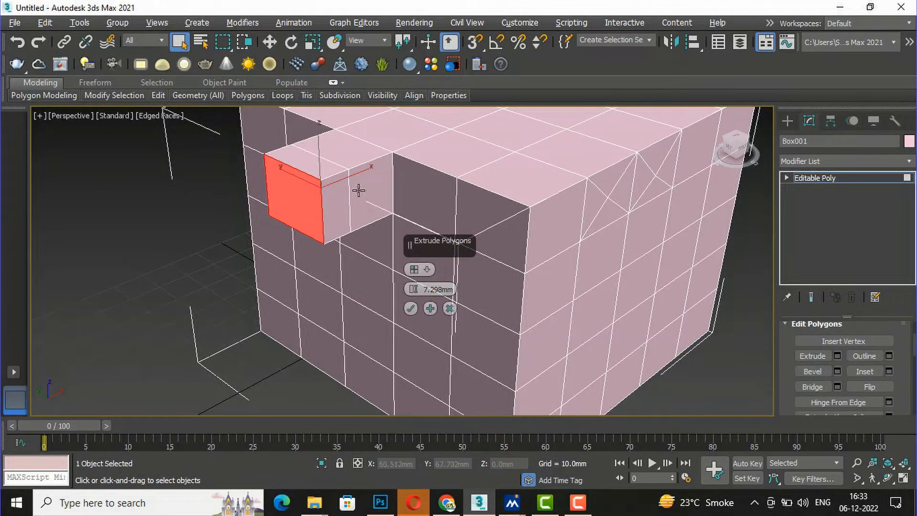
pyautogui.click(359, 190)
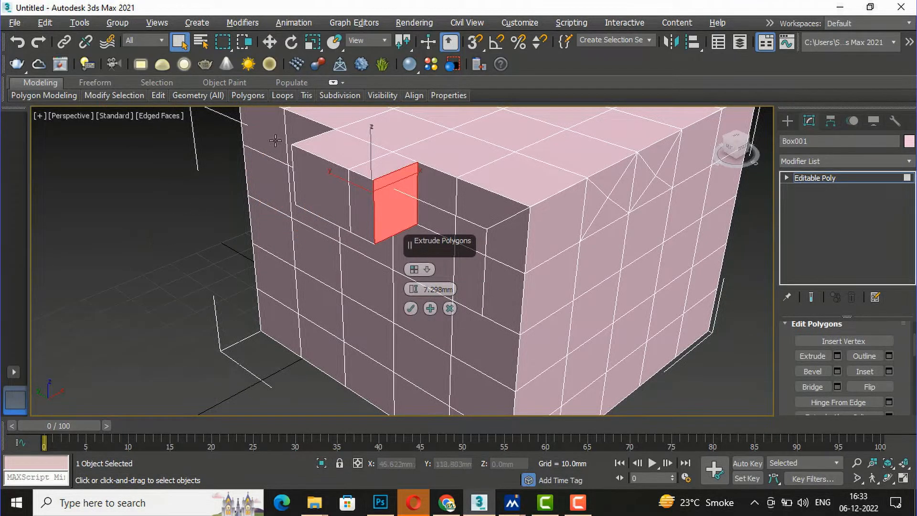
pyautogui.click(324, 137)
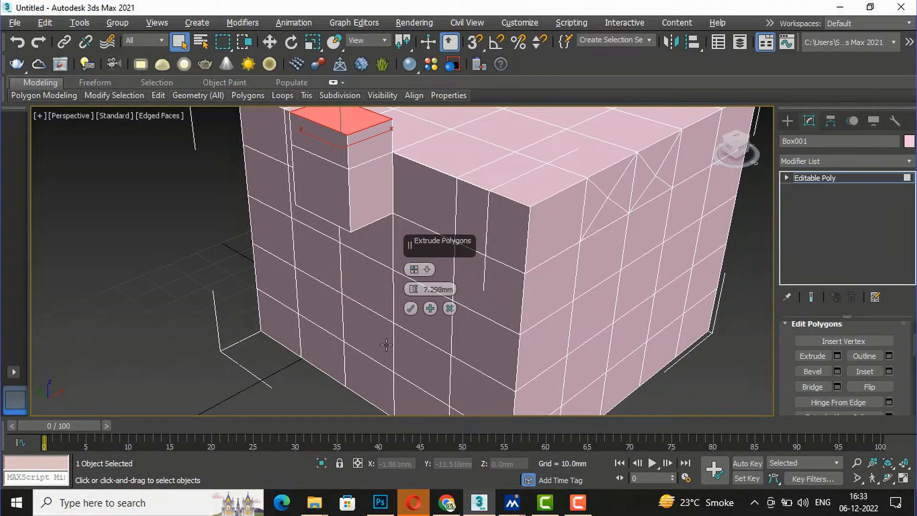
pyautogui.hotkey('ctrl', 'z')
pyautogui.hotkey('ctrl', 'z')
pyautogui.hotkey('ctrl', 'z')
pyautogui.hotkey('ctrl', 'z')
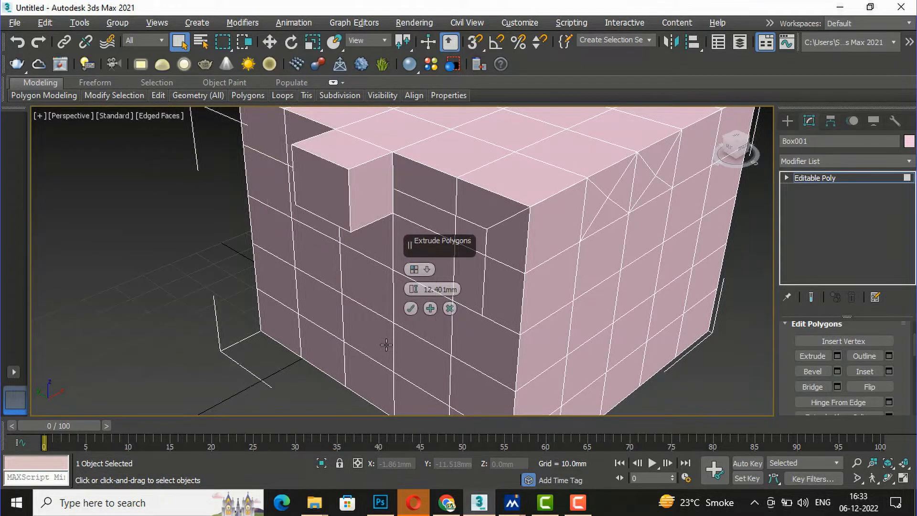
pyautogui.click(410, 309)
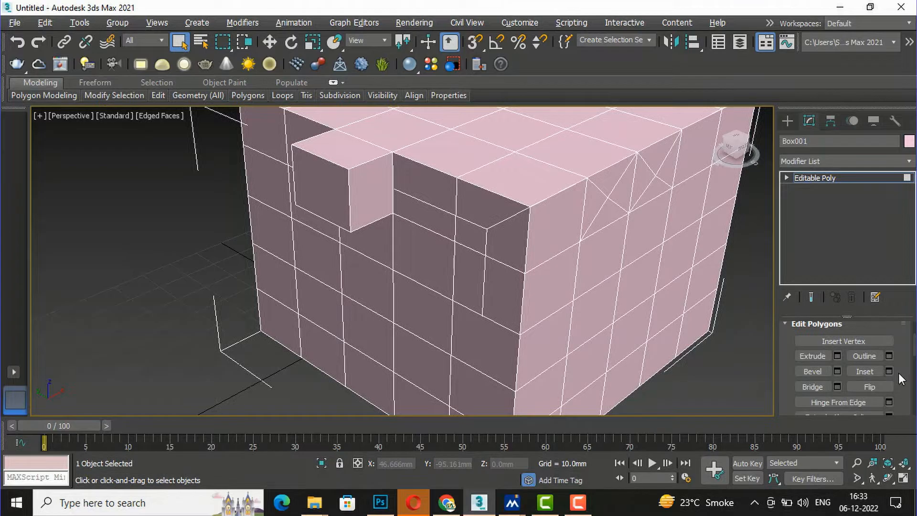
# Try different Outline amounts on the second polygon in the lighter side face's third row, cancel the operation and deselect the polygon
pyautogui.scroll(4, 589, 344)
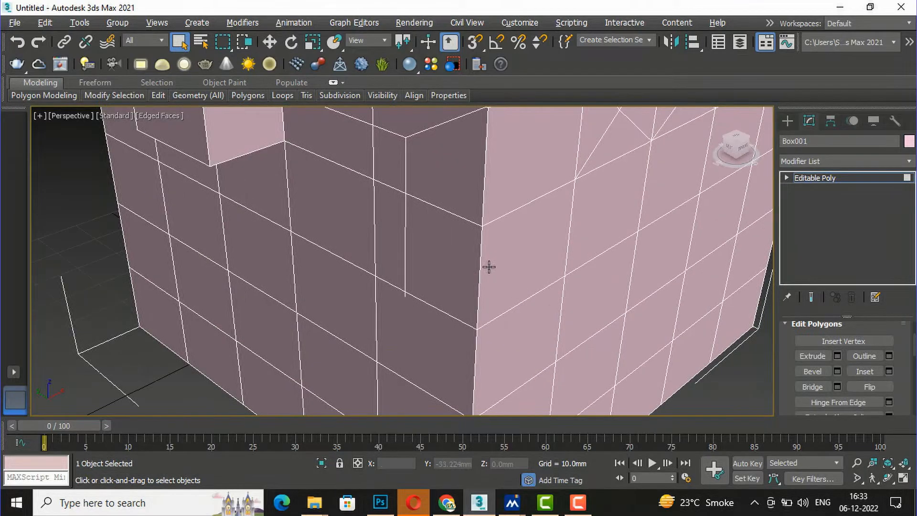
pyautogui.scroll(-4, 500, 276)
pyautogui.scroll(3, 485, 259)
pyautogui.click(544, 282)
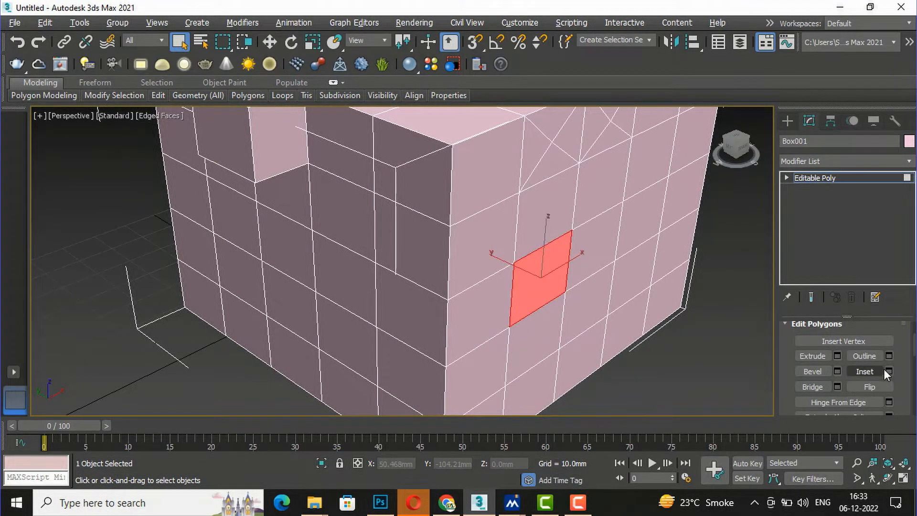
pyautogui.click(888, 356)
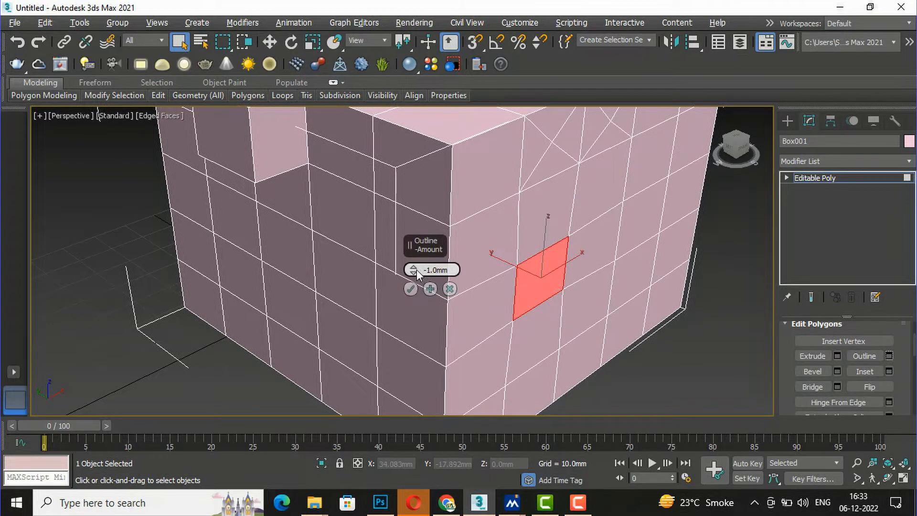
pyautogui.moveTo(413, 271); pyautogui.dragTo(432, 268)
pyautogui.click(449, 289)
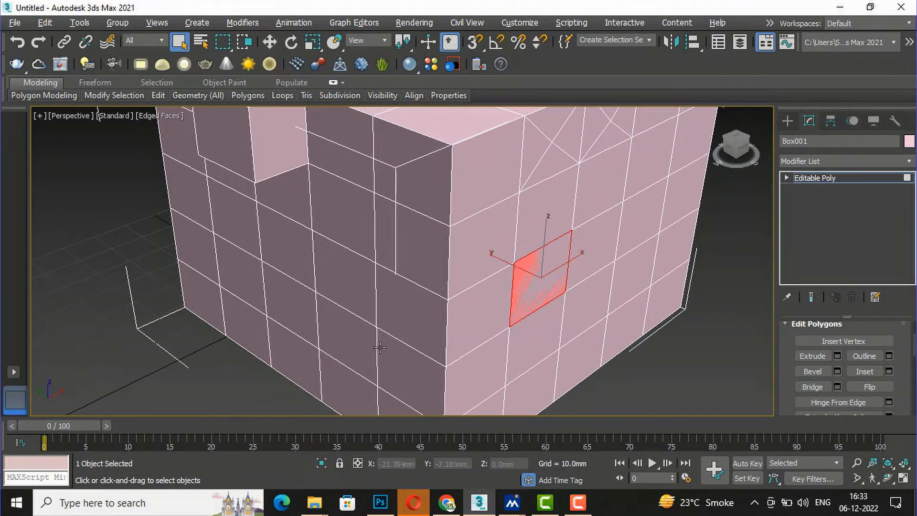
pyautogui.click(697, 355)
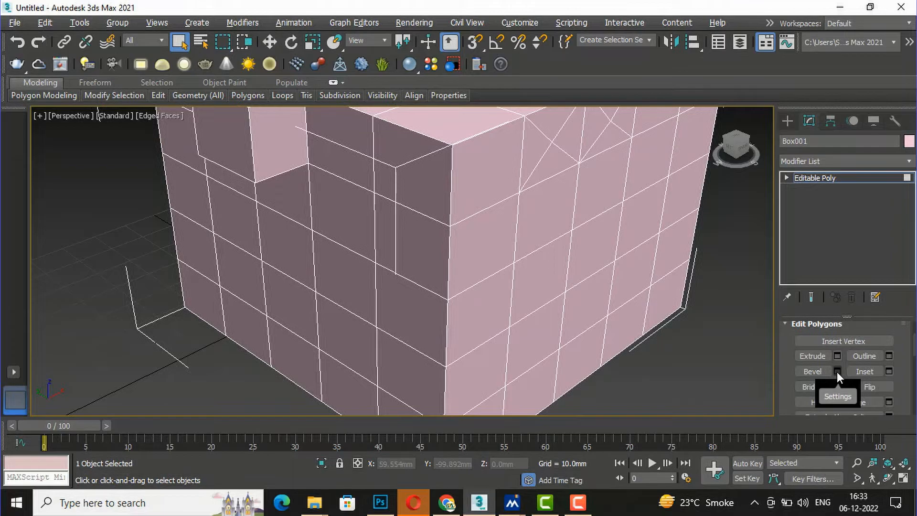
# Bevel the second polygon in the lighter side face's third row with the Group type, 6.998 mm height and -2.501 mm outline
pyautogui.click(548, 277)
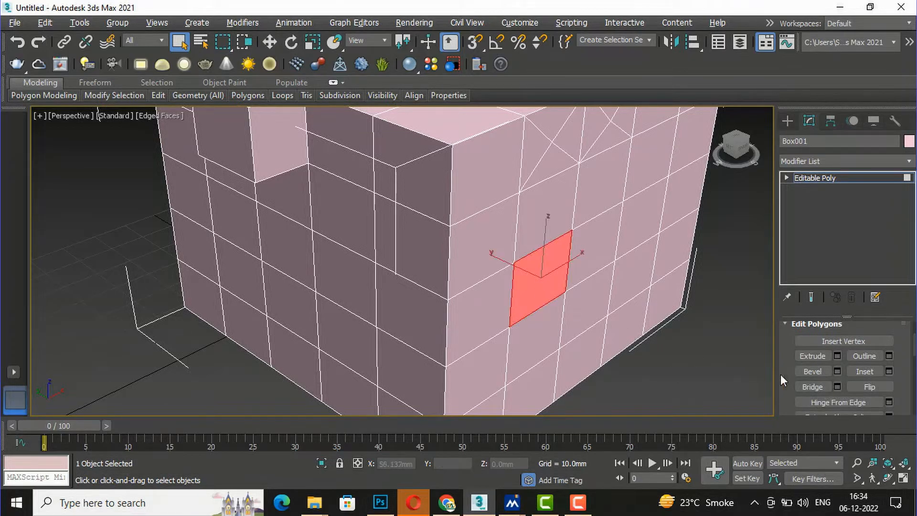
pyautogui.click(839, 371)
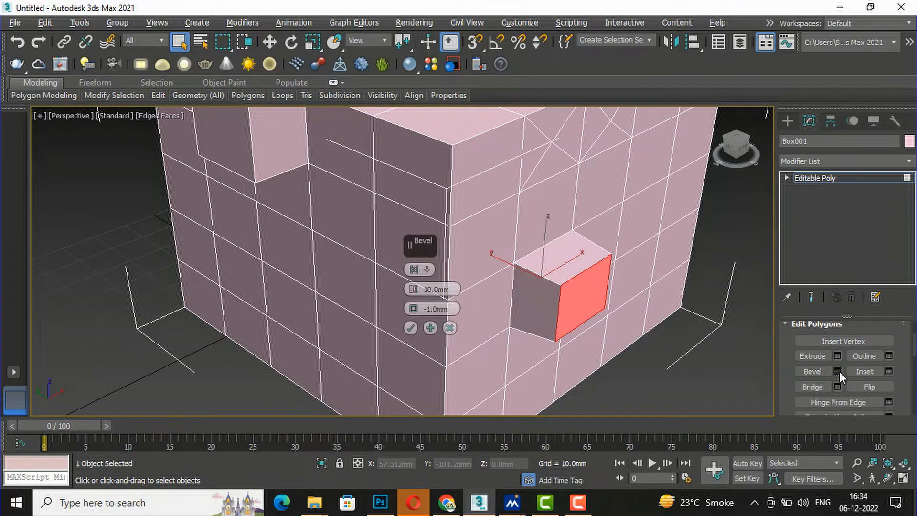
pyautogui.click(425, 270)
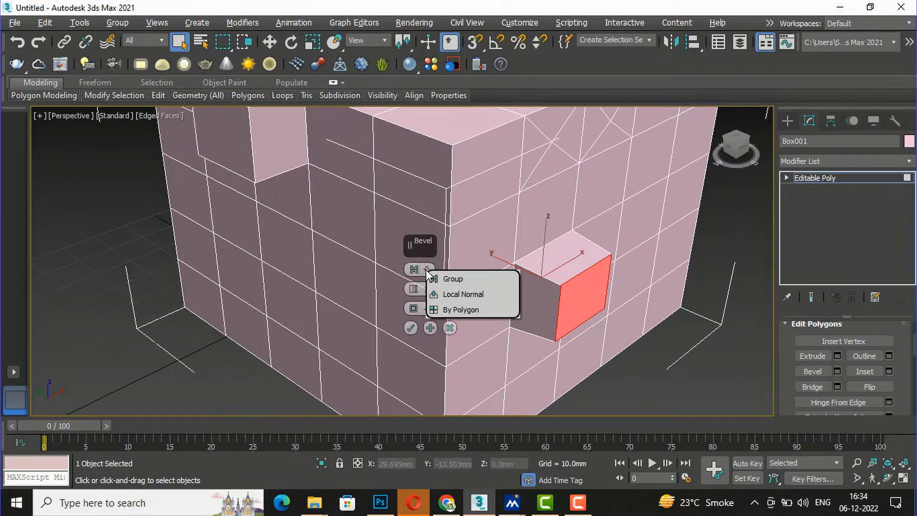
pyautogui.click(426, 269)
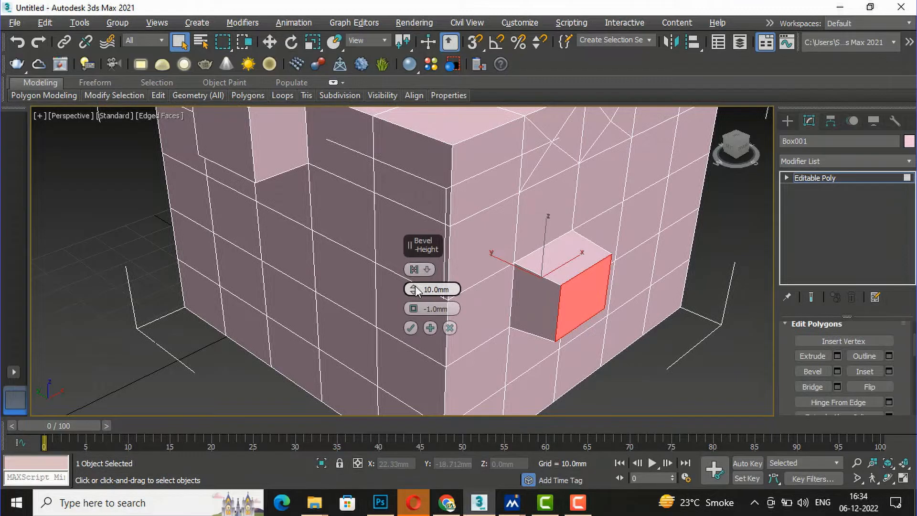
pyautogui.moveTo(416, 285)
pyautogui.mouseDown()
pyautogui.moveTo(402, 211)
pyautogui.moveTo(407, 283)
pyautogui.mouseUp()
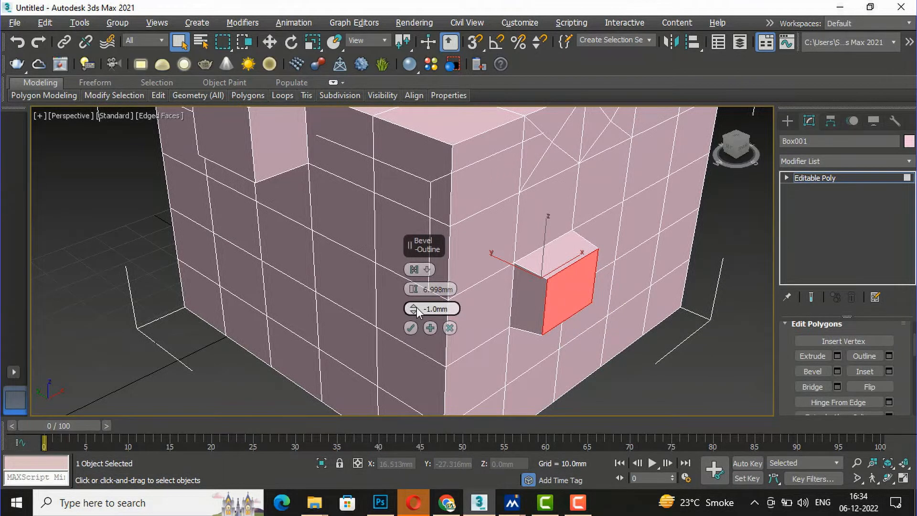
pyautogui.moveTo(416, 308)
pyautogui.mouseDown()
pyautogui.moveTo(416, 270)
pyautogui.moveTo(421, 331)
pyautogui.moveTo(426, 310)
pyautogui.moveTo(425, 319)
pyautogui.mouseUp()
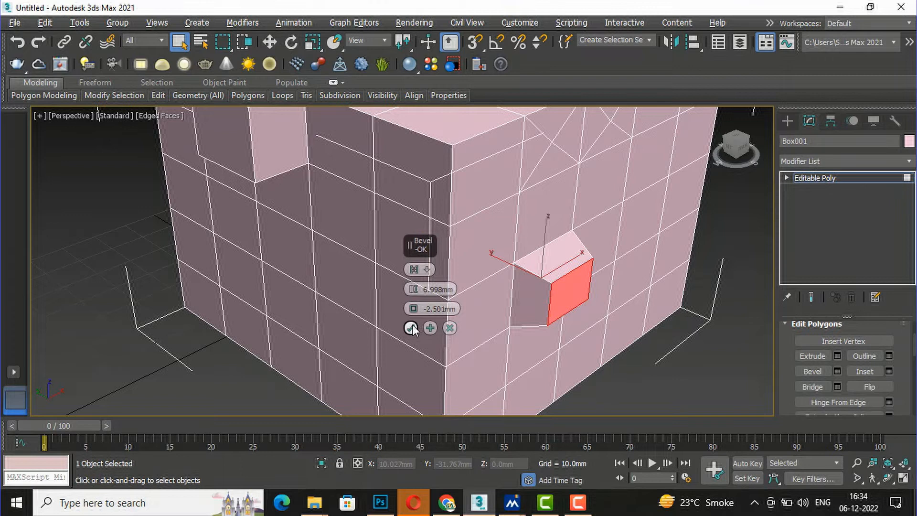
pyautogui.click(411, 327)
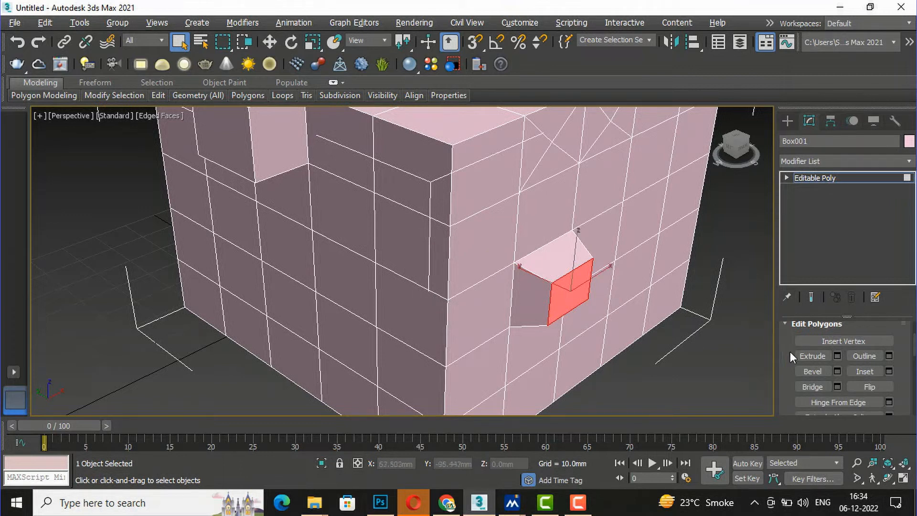
# Preview an Extrude on the bevelled tip, replacing it with a second Bevel of 6.998 mm height and -2.501 mm outline
pyautogui.click(837, 356)
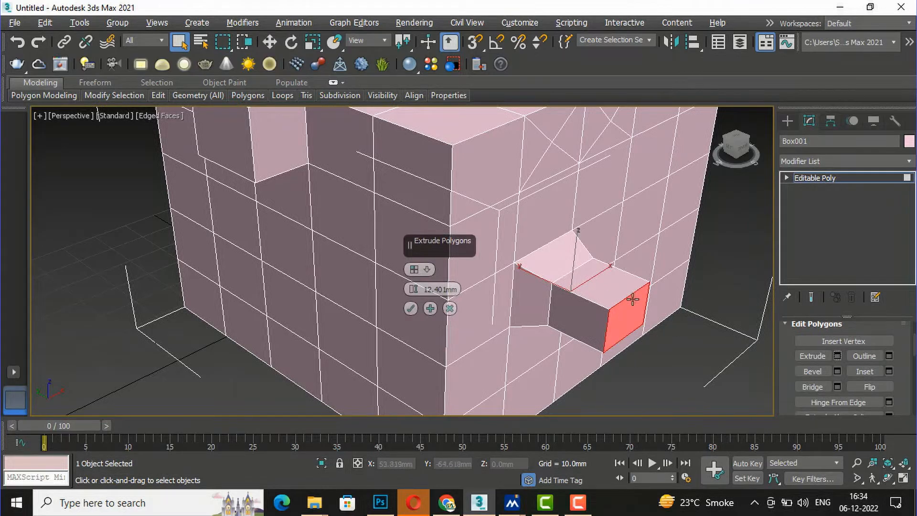
pyautogui.click(838, 371)
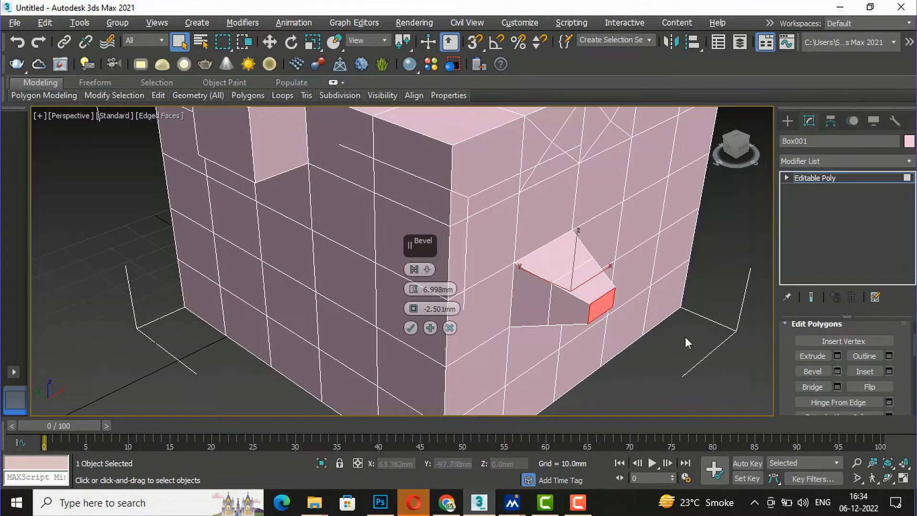
pyautogui.scroll(-2, 242, 246)
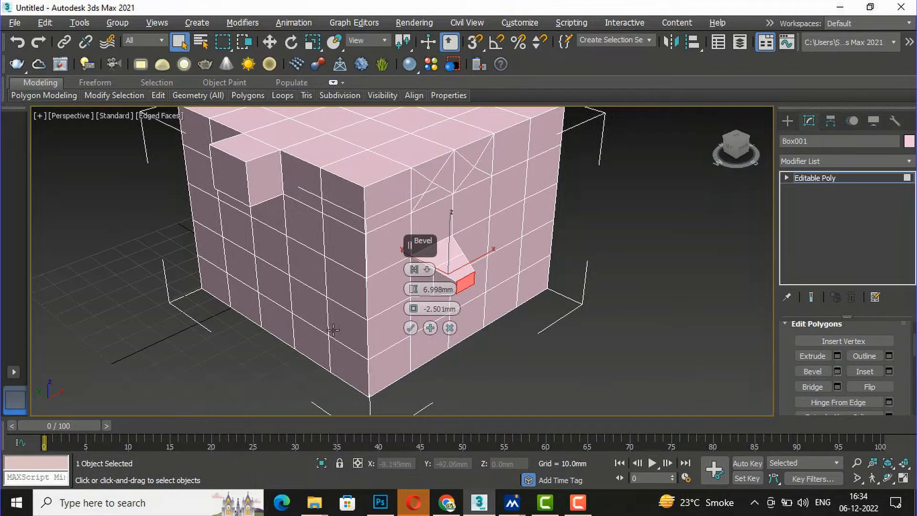
pyautogui.click(410, 328)
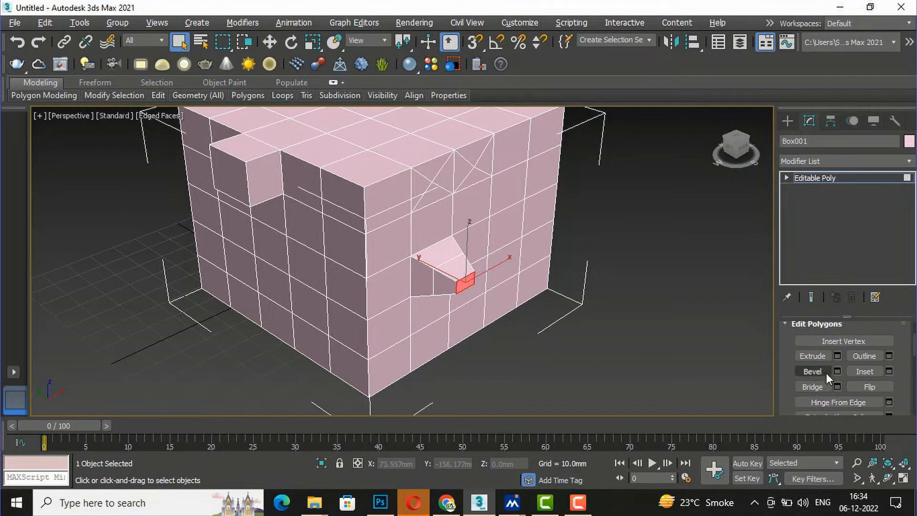
# Apply a slight Group Inset to the fourth-row polygon one column from the corner on the darker side face
pyautogui.click(305, 308)
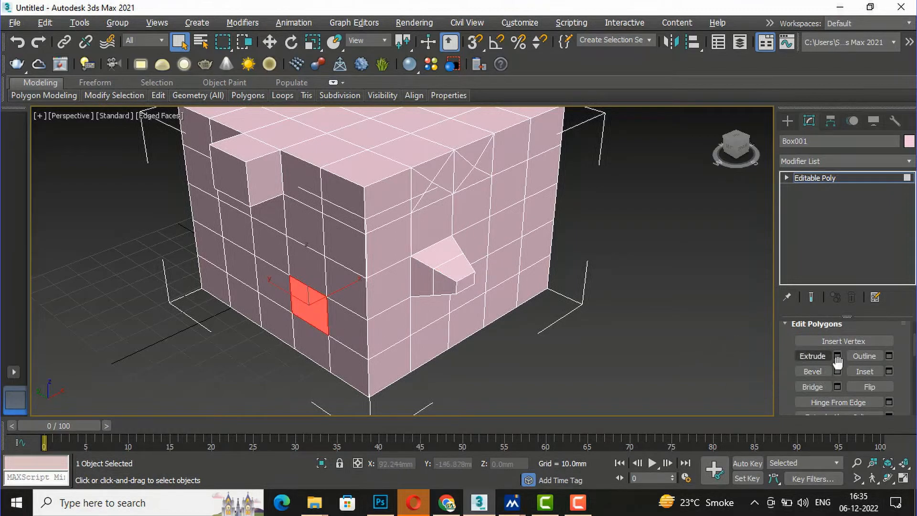
pyautogui.click(887, 371)
pyautogui.scroll(3, 278, 293)
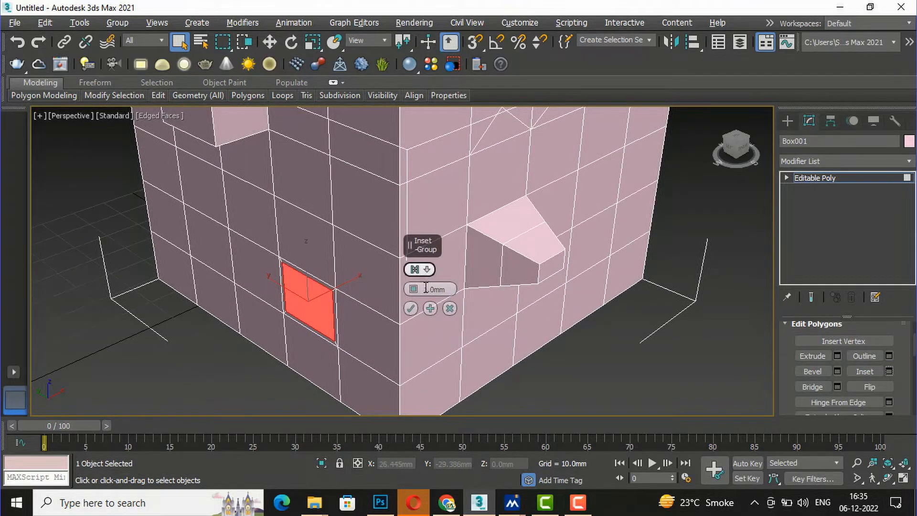
pyautogui.moveTo(417, 289)
pyautogui.mouseDown()
pyautogui.moveTo(415, 260)
pyautogui.moveTo(425, 286)
pyautogui.mouseUp()
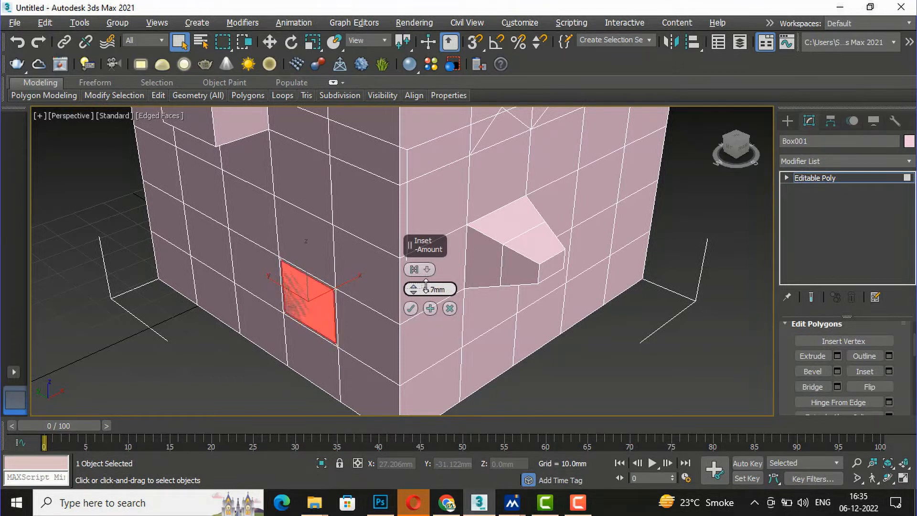
pyautogui.click(410, 308)
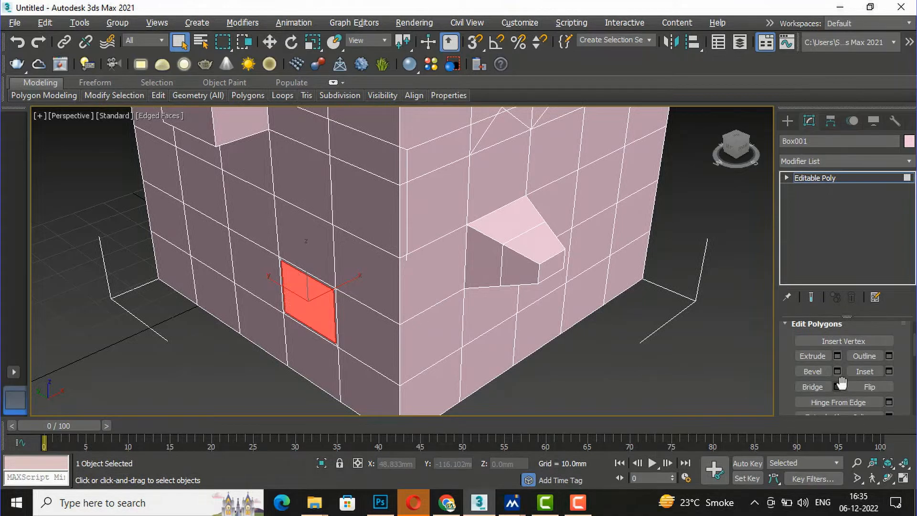
# Extrude the darker side face's polygon next to the inset one, away from the corner, by 12.401 mm and deselect it
pyautogui.moveTo(626, 346); pyautogui.dragTo(725, 370, button='middle')
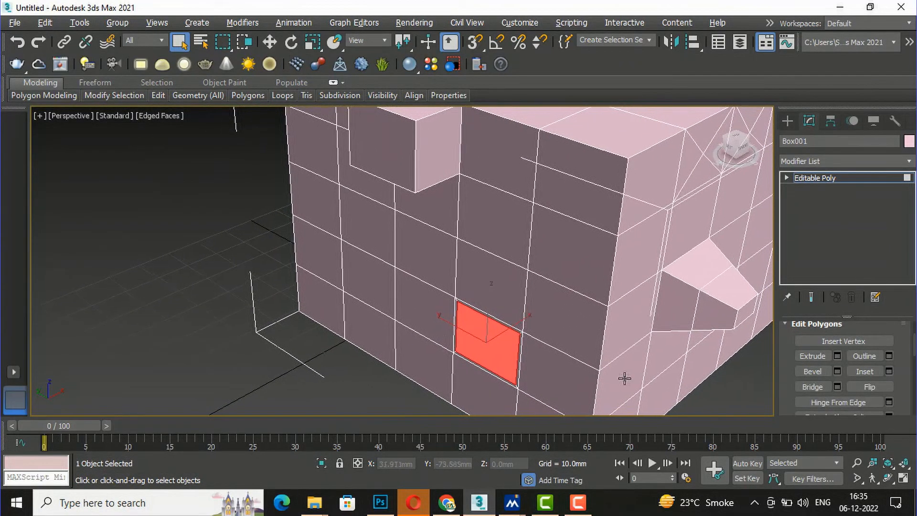
pyautogui.click(419, 315)
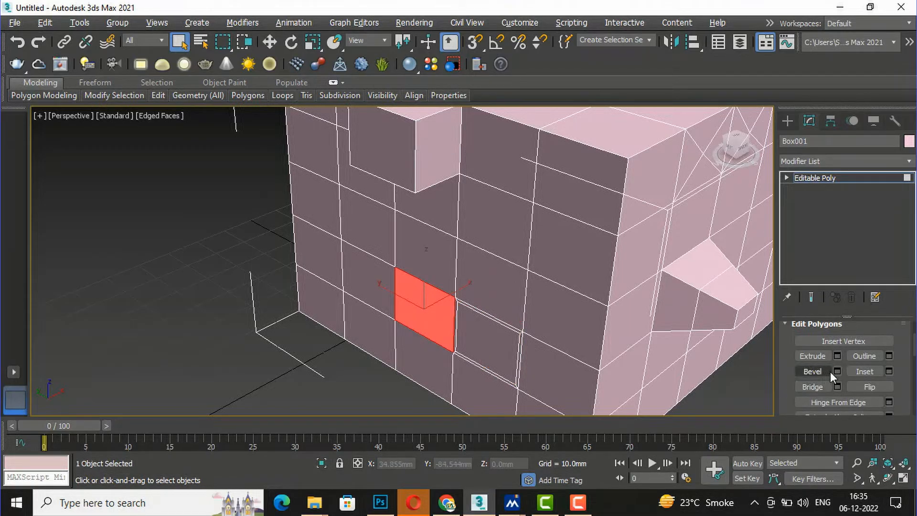
pyautogui.click(837, 356)
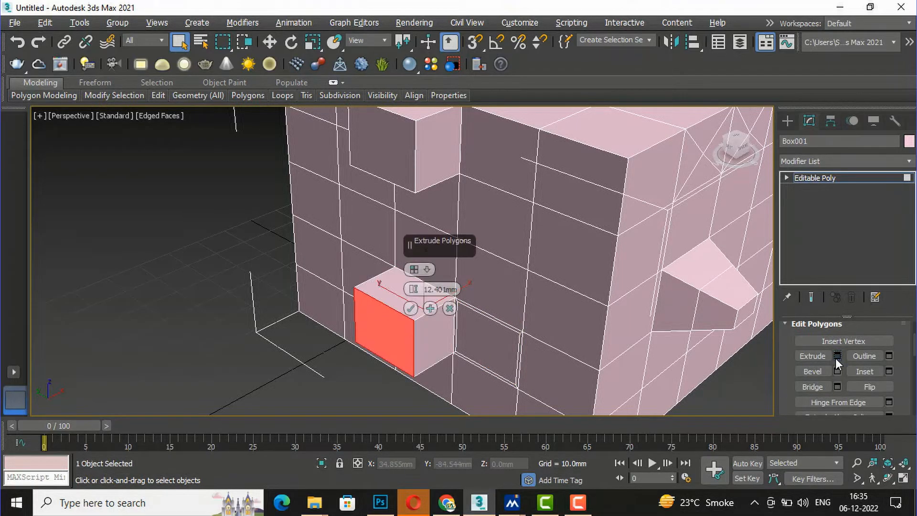
pyautogui.click(164, 217)
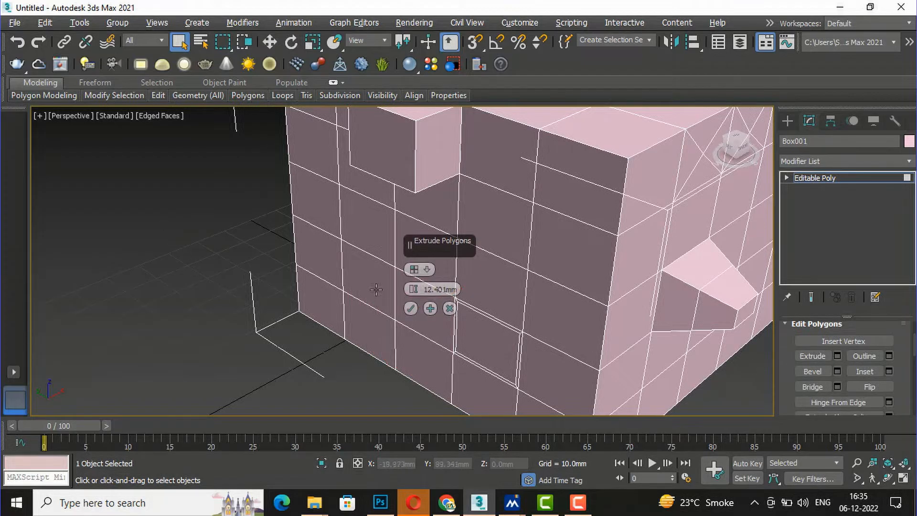
pyautogui.click(413, 317)
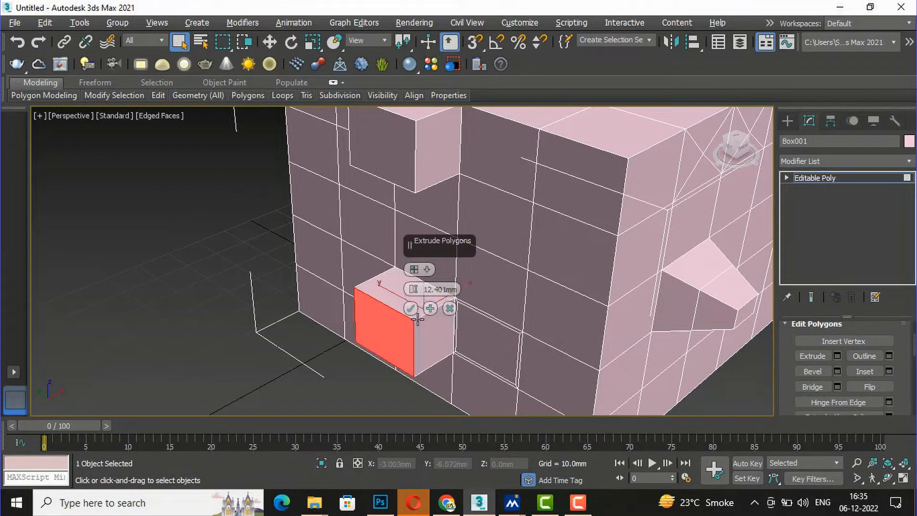
pyautogui.click(410, 308)
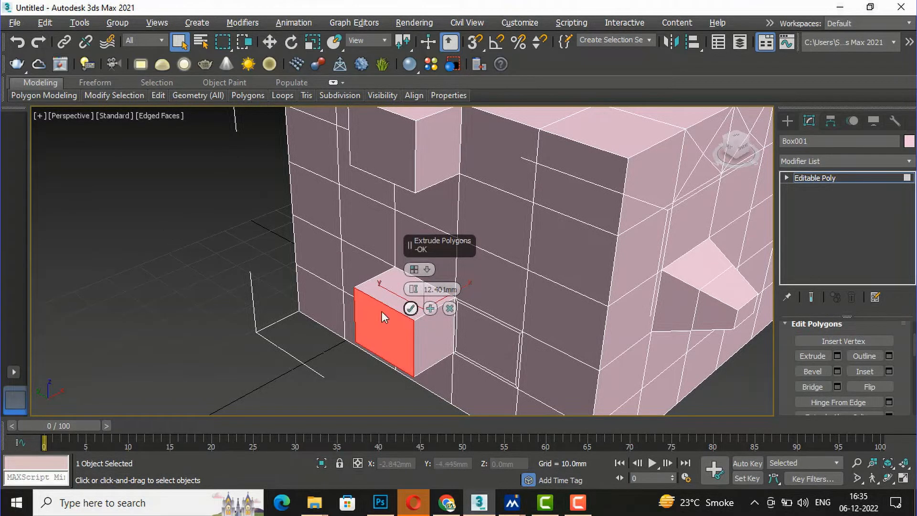
pyautogui.click(155, 271)
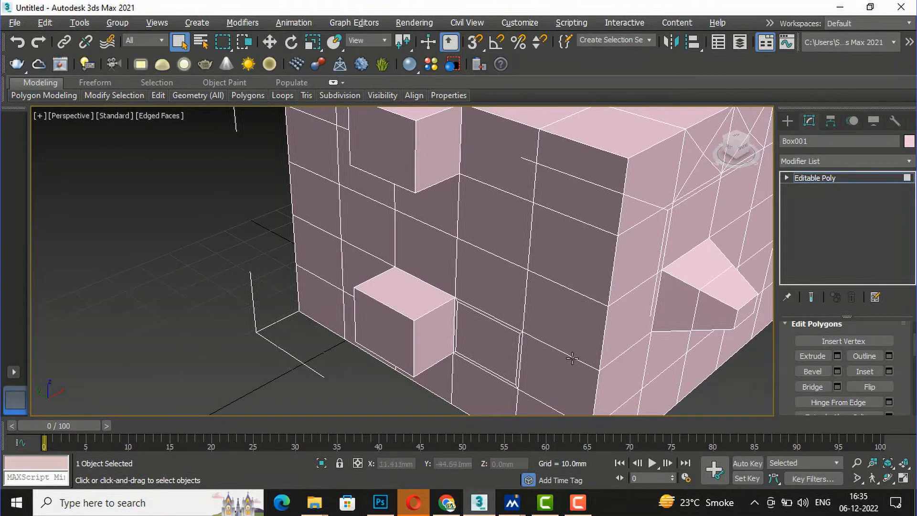
# Select both the lower extruded block's top polygon and the upper extruded block's underside polygon on the darker side face
pyautogui.moveTo(378, 235); pyautogui.dragTo(300, 243, button='middle')
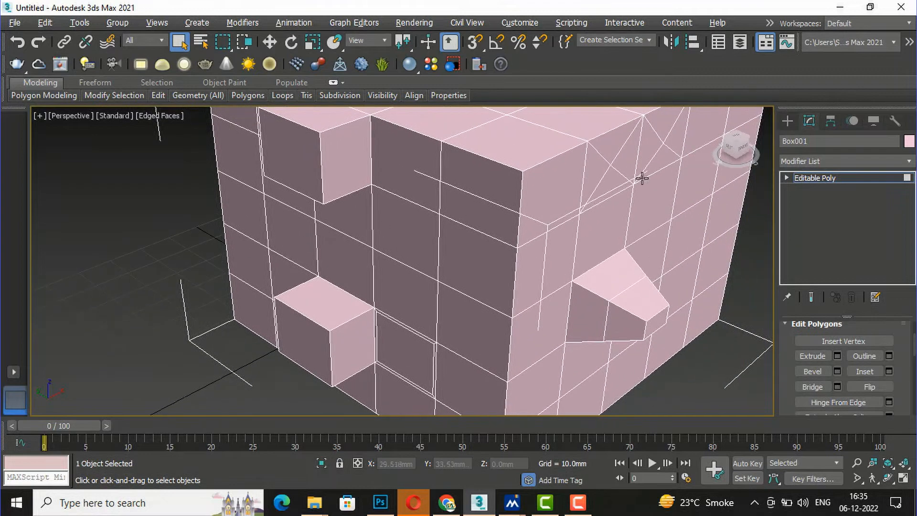
pyautogui.click(736, 151)
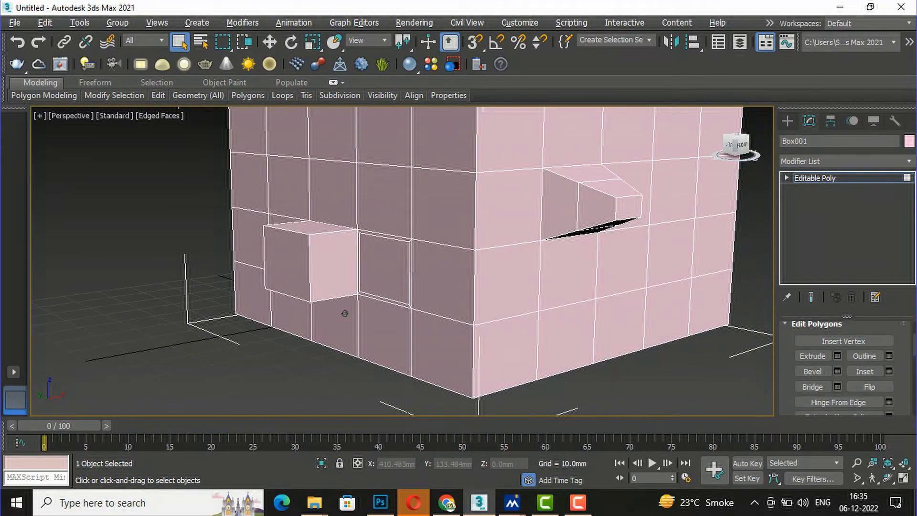
pyautogui.click(304, 228)
pyautogui.keyDown('alt'); pyautogui.moveTo(385, 276); pyautogui.dragTo(381, 355, button='middle'); pyautogui.keyUp('alt')
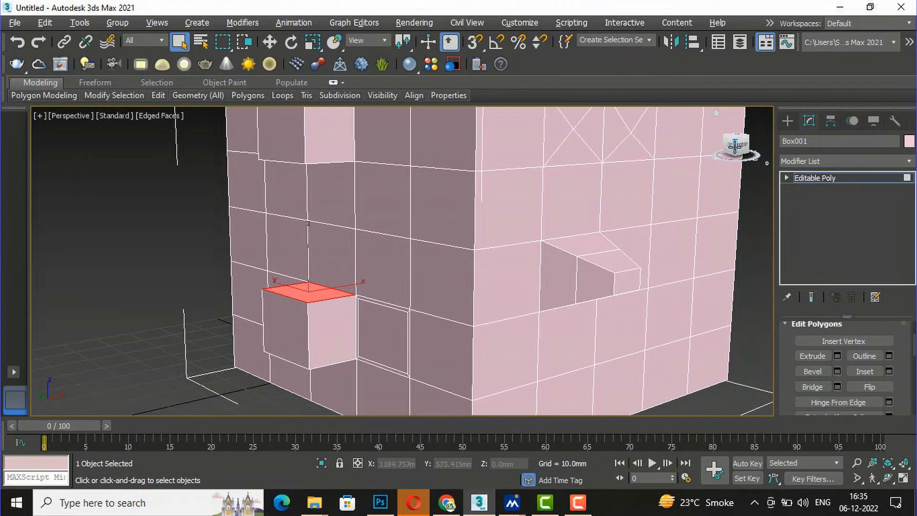
pyautogui.moveTo(734, 146); pyautogui.dragTo(734, 135)
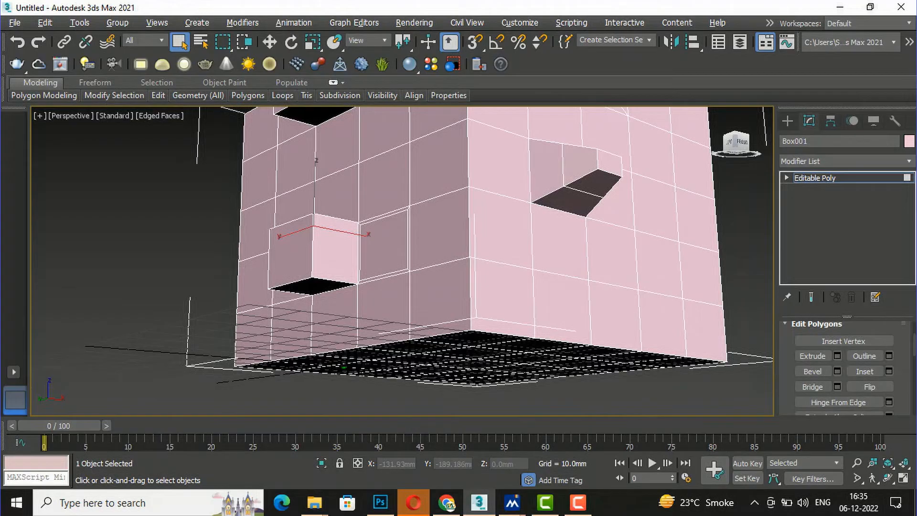
pyautogui.moveTo(501, 253); pyautogui.dragTo(506, 298, button='middle')
pyautogui.click(327, 151)
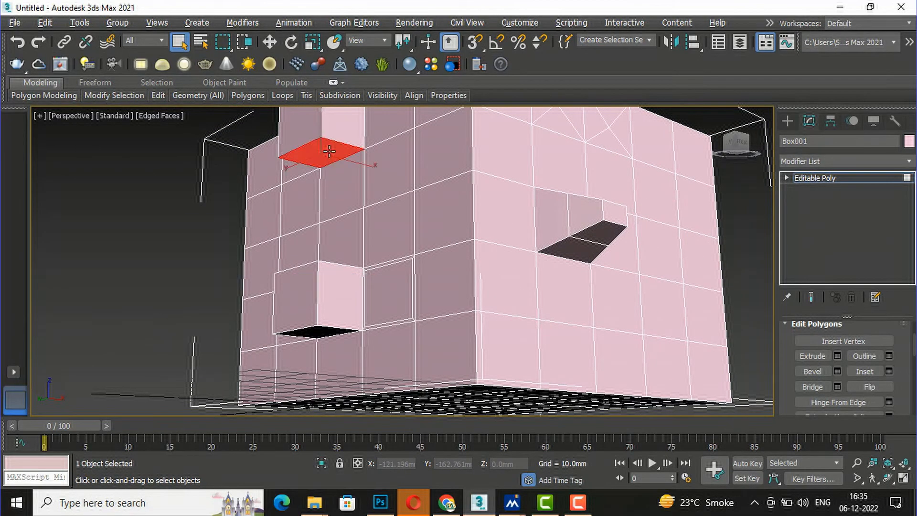
pyautogui.moveTo(740, 141); pyautogui.dragTo(740, 148)
pyautogui.keyDown('alt'); pyautogui.moveTo(347, 405); pyautogui.dragTo(348, 405, button='middle'); pyautogui.keyUp('alt')
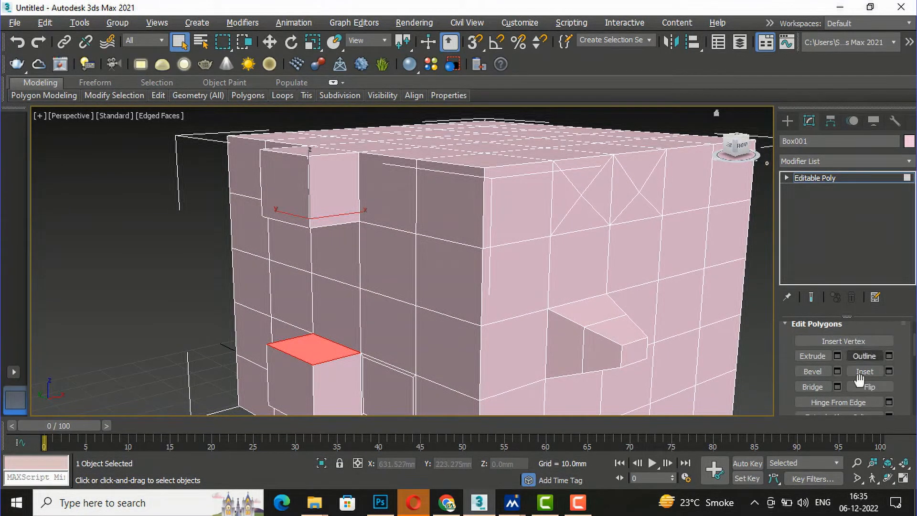
# Bridge the two selected polygons with 19 segments, a taper of -2.0 and a bias of 29.0
pyautogui.click(837, 386)
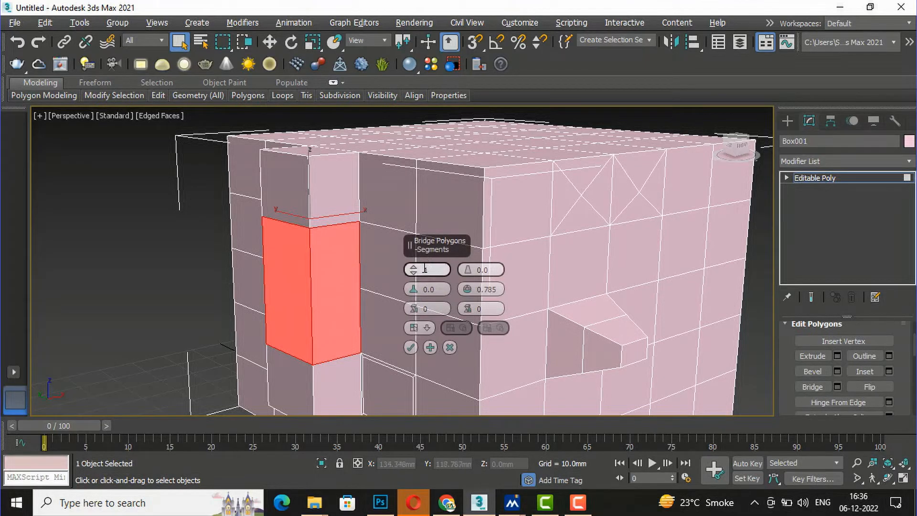
pyautogui.moveTo(414, 268); pyautogui.dragTo(427, 217)
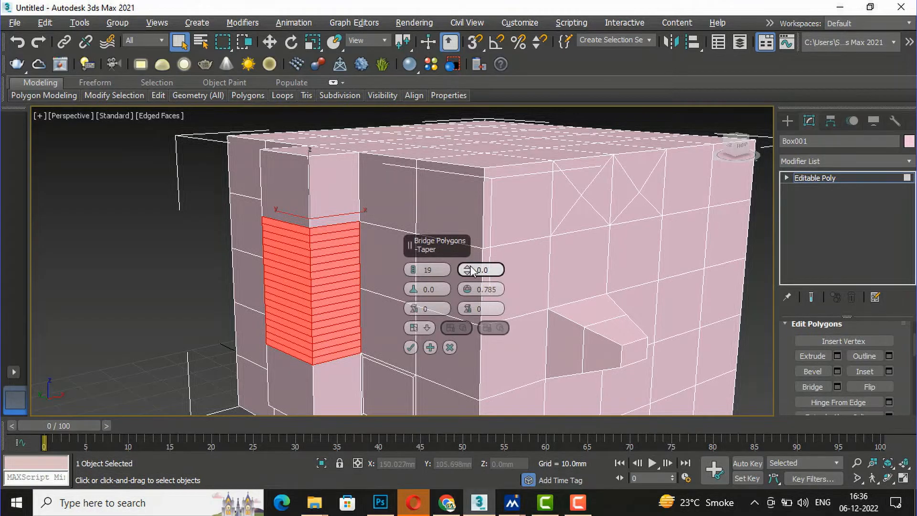
pyautogui.moveTo(471, 270); pyautogui.dragTo(467, 268)
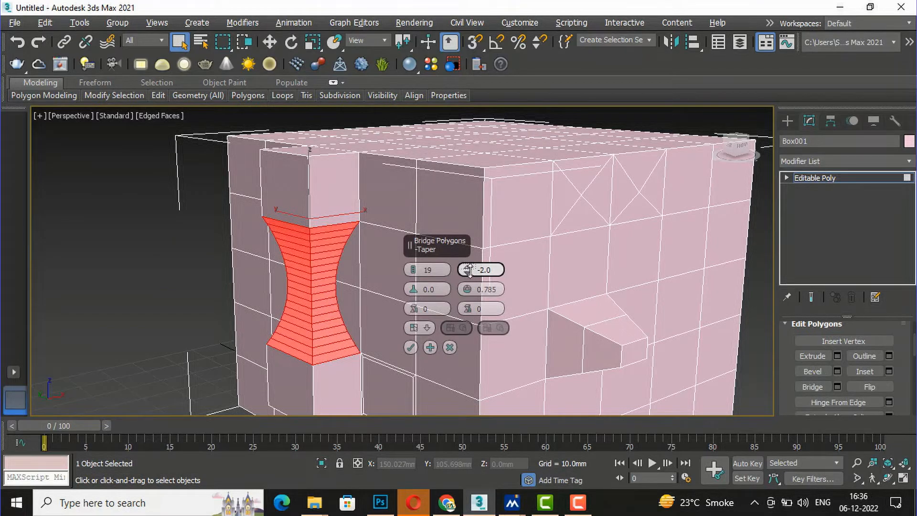
pyautogui.moveTo(416, 293); pyautogui.dragTo(431, 256)
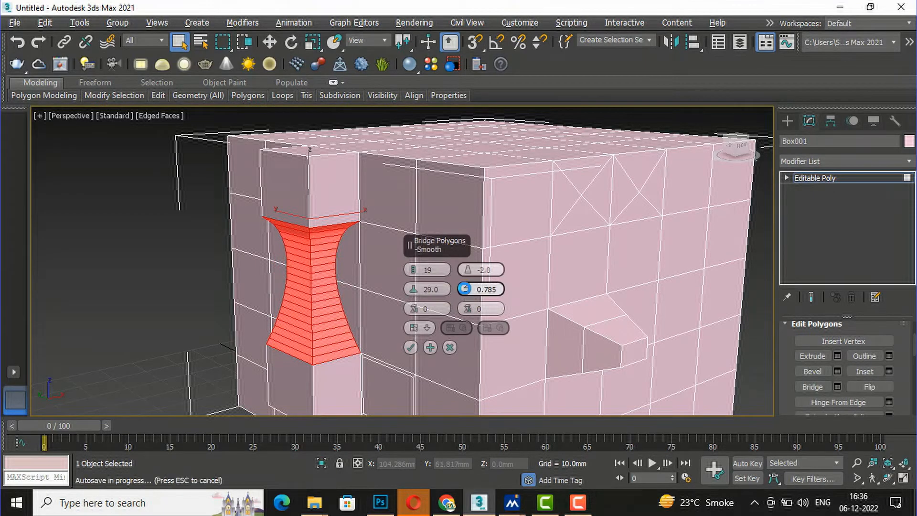
# Set the bridge's smooth value to 32.785, Twist 1 to 8 and Twist 2 to 5, apply it and clear the selection
pyautogui.moveTo(465, 291); pyautogui.dragTo(459, 222)
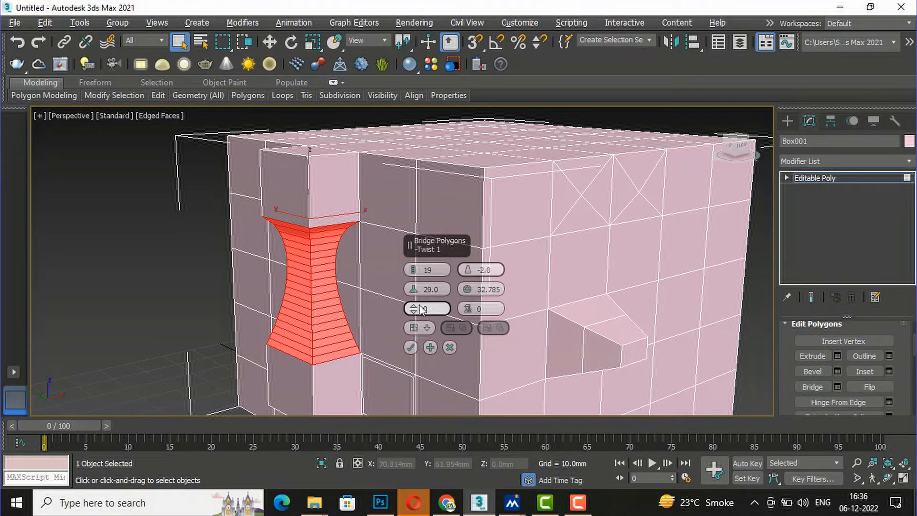
pyautogui.moveTo(422, 290); pyautogui.dragTo(423, 266)
pyautogui.moveTo(470, 308); pyautogui.dragTo(467, 293)
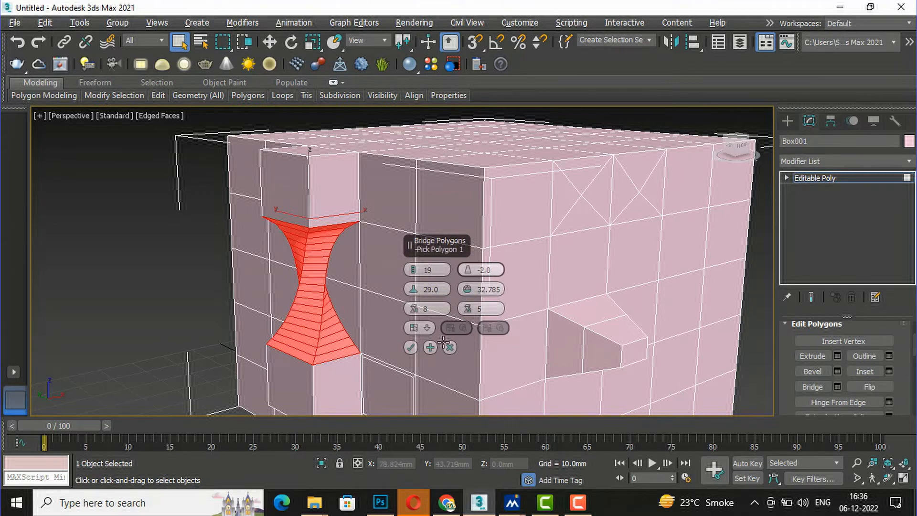
pyautogui.click(411, 347)
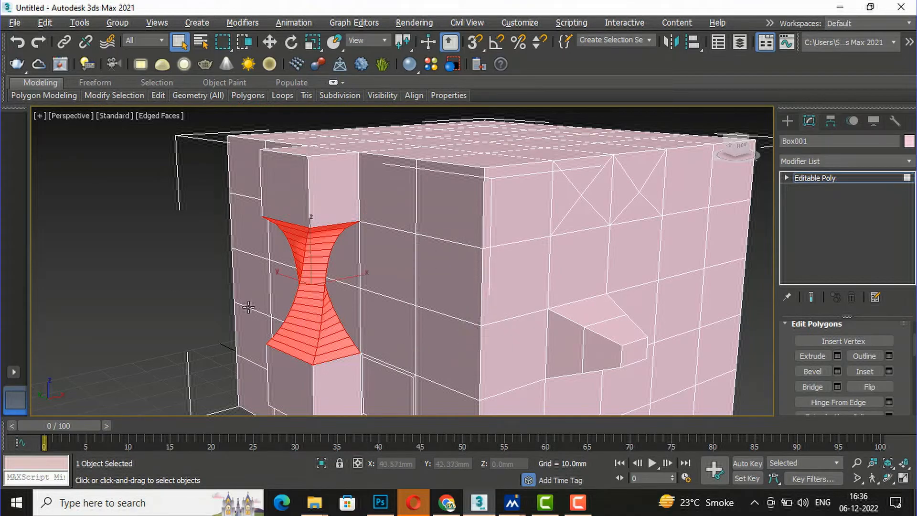
pyautogui.click(153, 239)
pyautogui.scroll(-3, 147, 221)
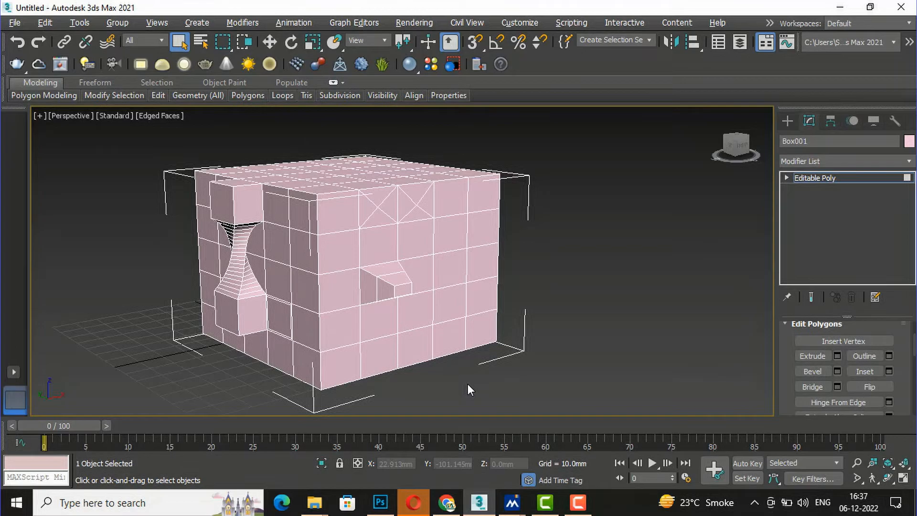
# Flip the normals of the bevelled protrusion's tip polygon and of the polygon directly below the protrusion
pyautogui.scroll(3, 406, 296)
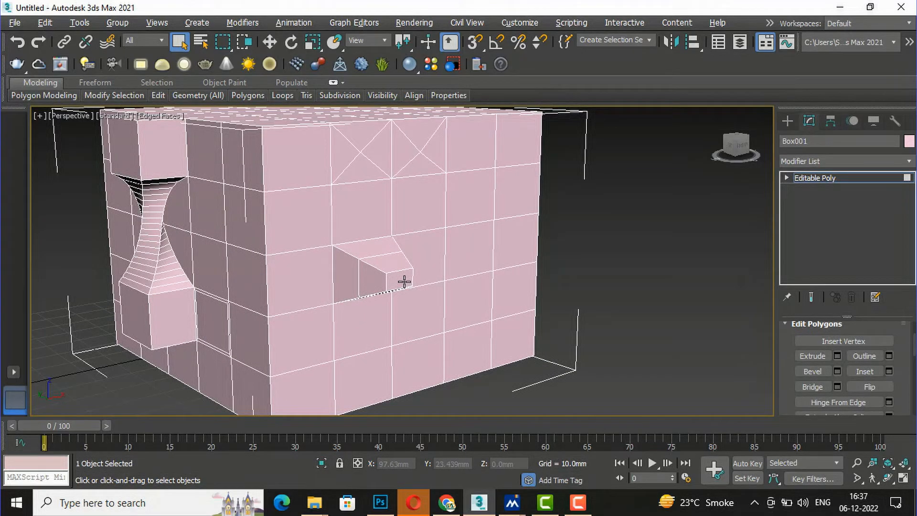
pyautogui.click(404, 282)
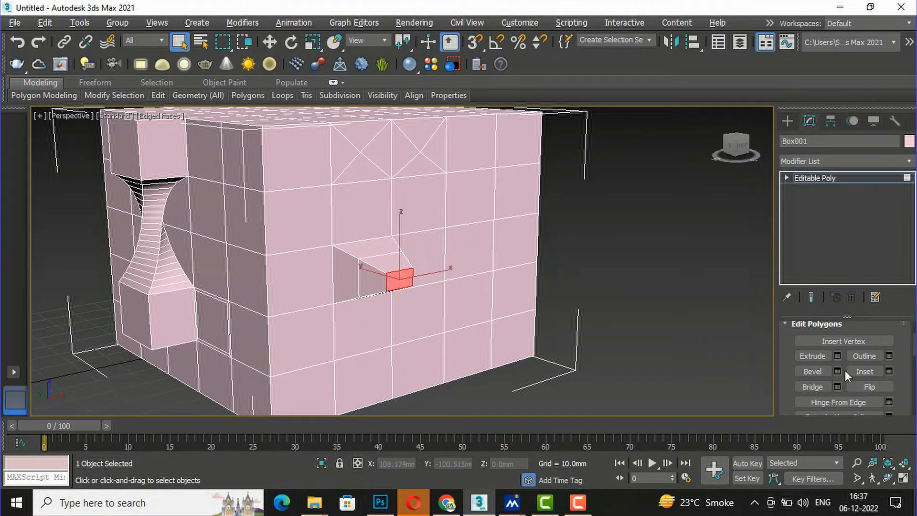
pyautogui.click(875, 388)
pyautogui.scroll(3, 499, 308)
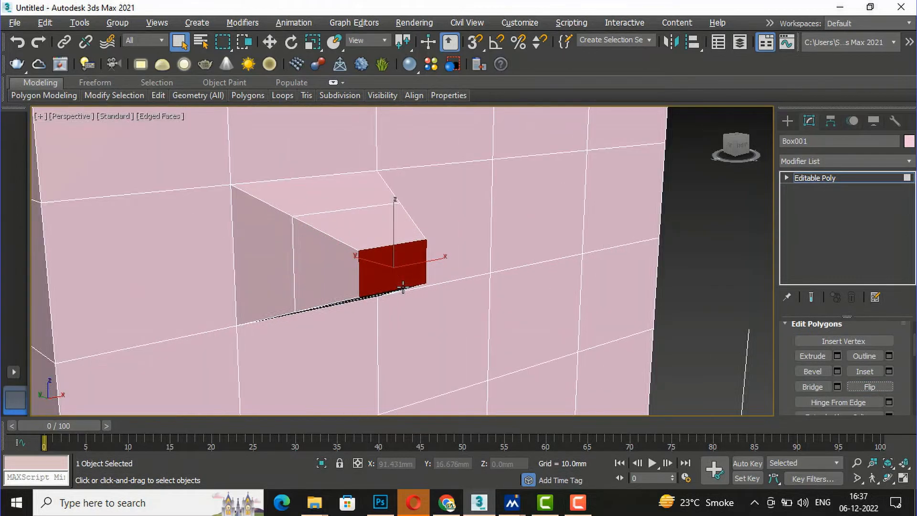
pyautogui.click(441, 316)
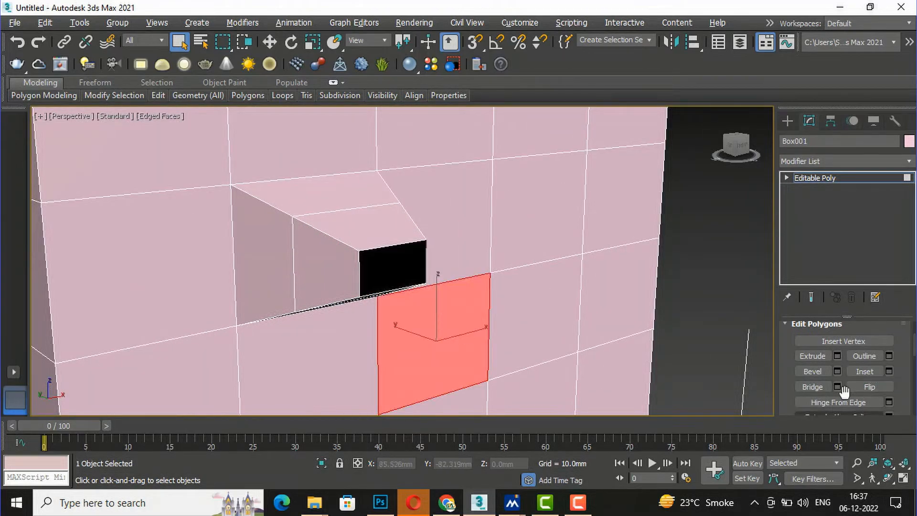
pyautogui.click(864, 391)
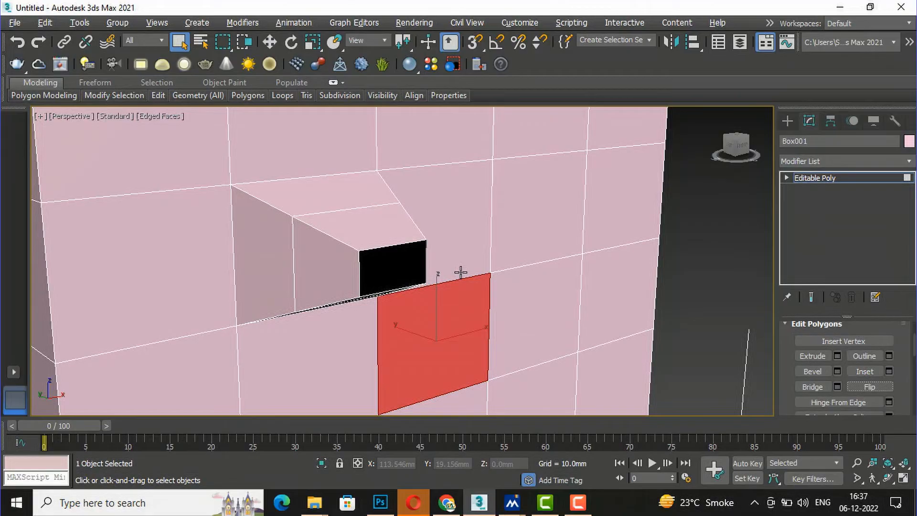
pyautogui.scroll(-2, 461, 272)
pyautogui.scroll(-3, 460, 272)
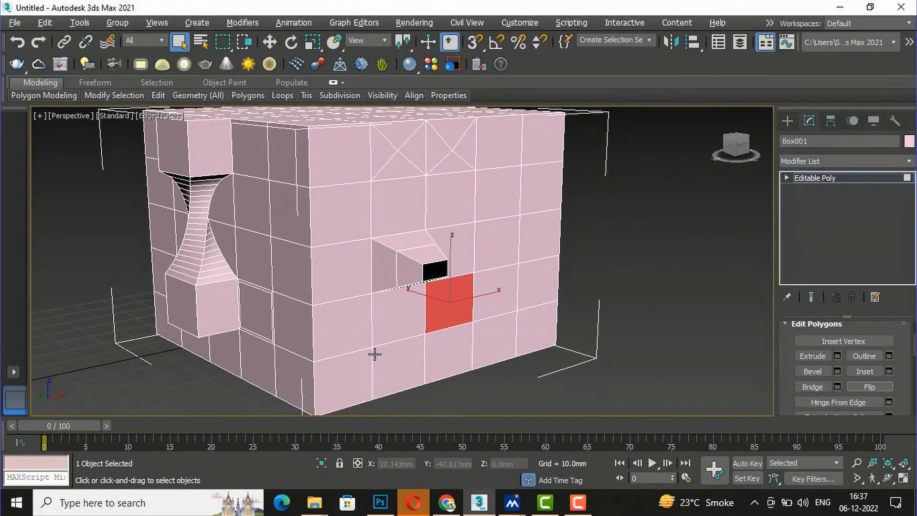
# Draw an open four-point curved spline beside the box in the Front view, ending with a curve whose endpoints are about 32 mm apart, and deselect it
pyautogui.scroll(-1, 784, 362)
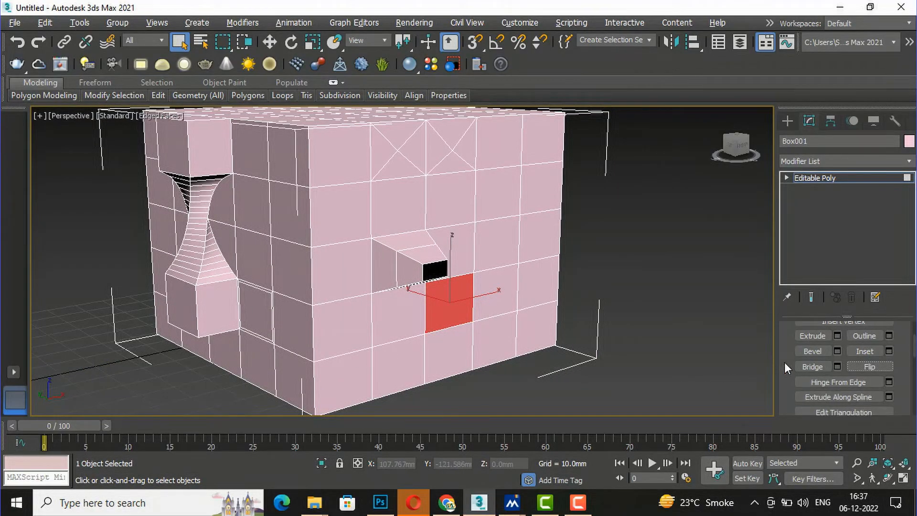
pyautogui.scroll(-1, 784, 362)
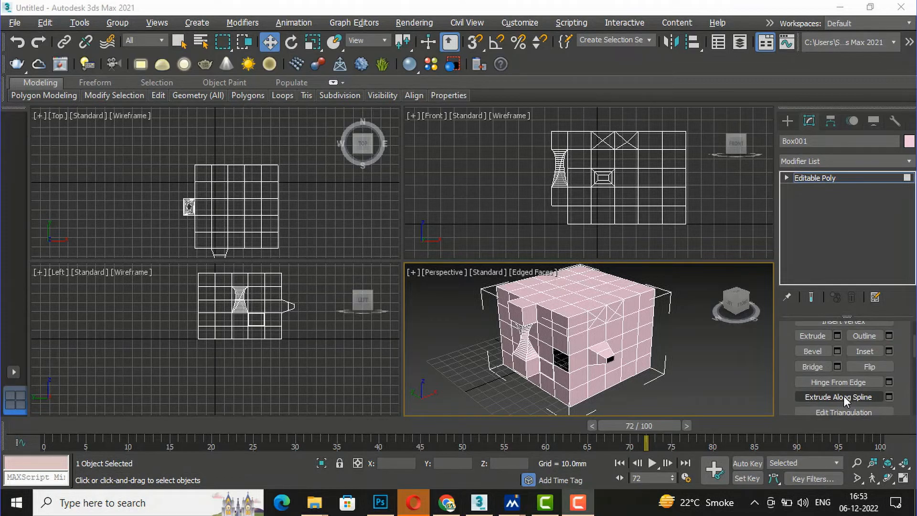
pyautogui.rightClick(493, 203)
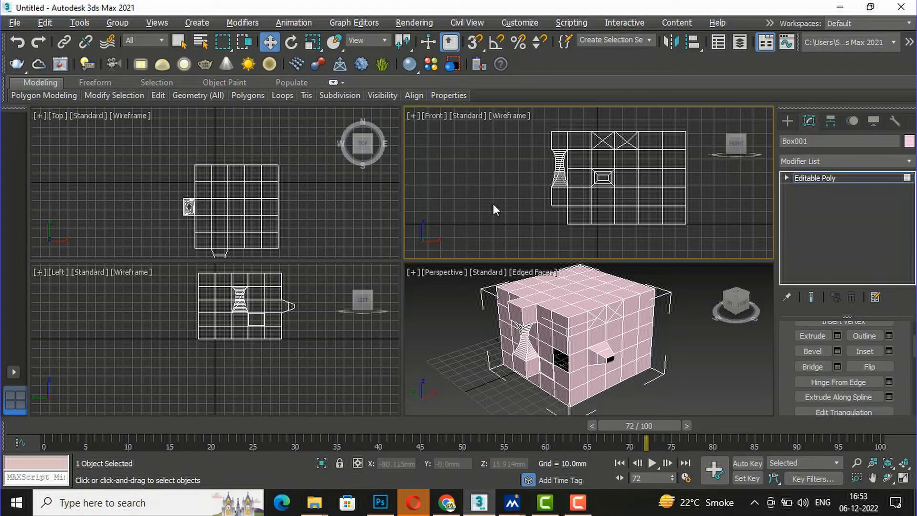
pyautogui.hotkey('alt', 'w')
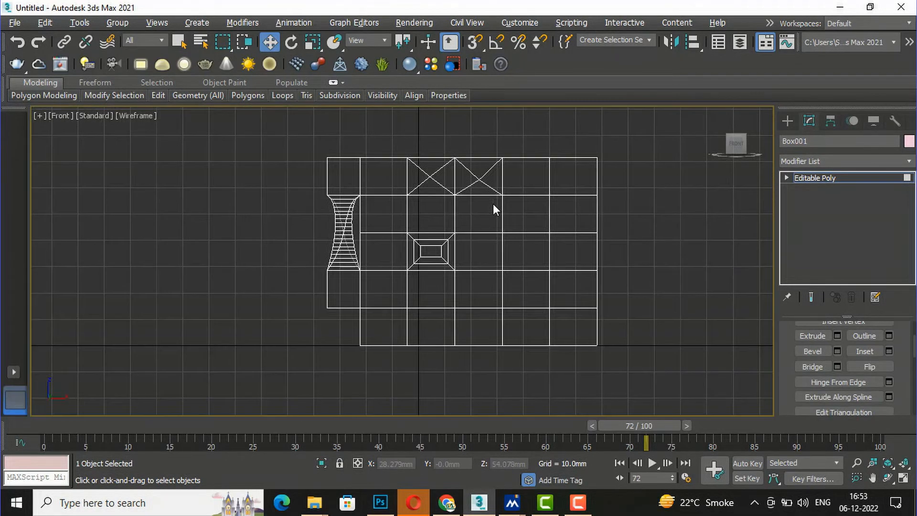
pyautogui.moveTo(485, 286); pyautogui.dragTo(239, 268, button='middle')
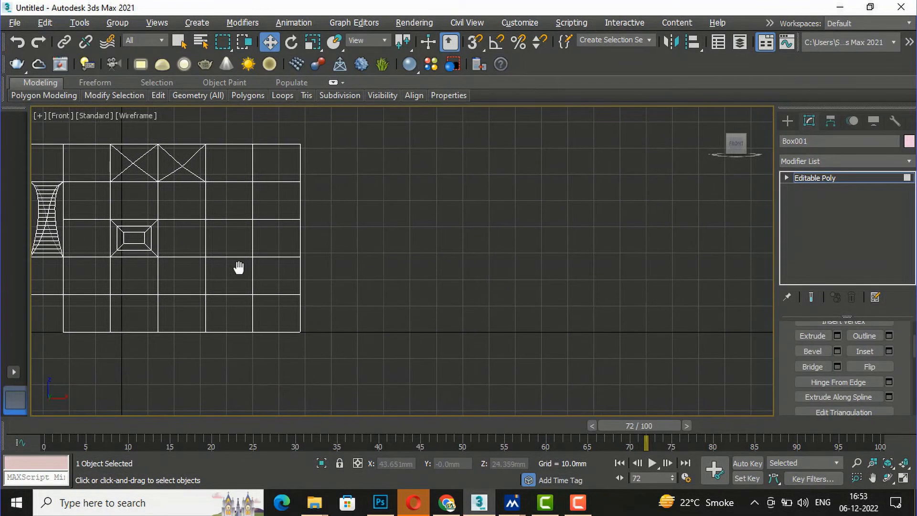
pyautogui.click(789, 119)
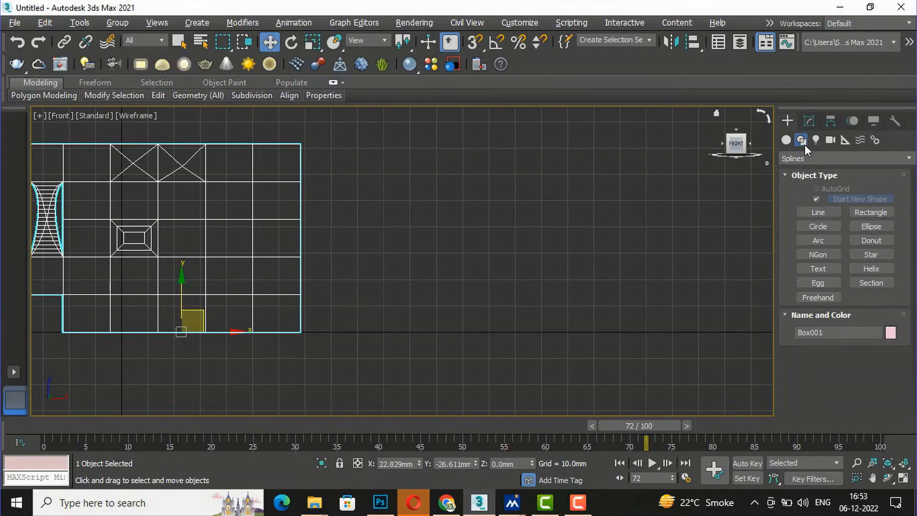
pyautogui.click(819, 212)
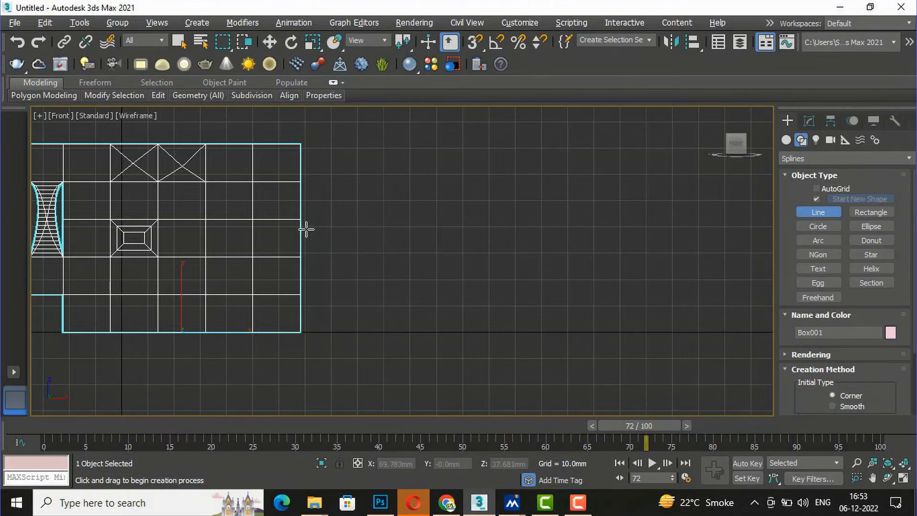
pyautogui.click(671, 327)
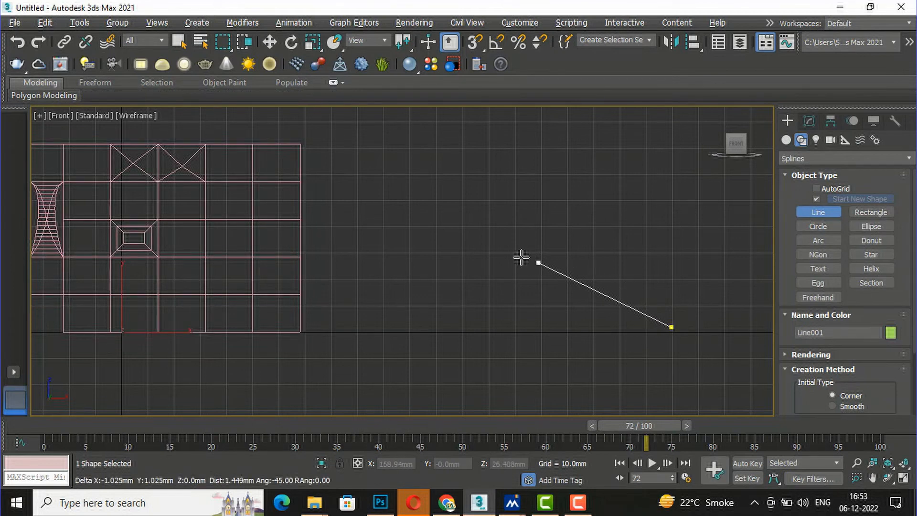
pyautogui.keyDown('shift'); pyautogui.moveTo(511, 234); pyautogui.dragTo(486, 206); pyautogui.keyUp('shift')
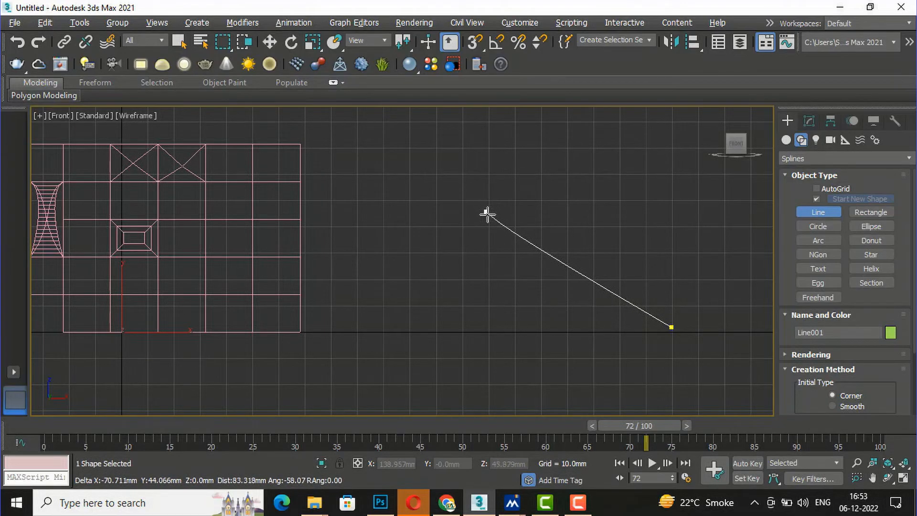
pyautogui.click(478, 207)
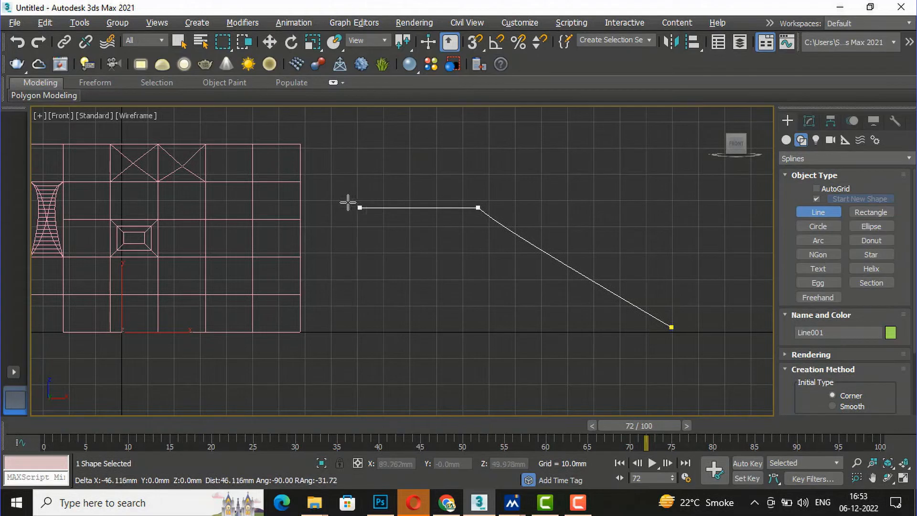
pyautogui.moveTo(340, 207); pyautogui.dragTo(328, 291)
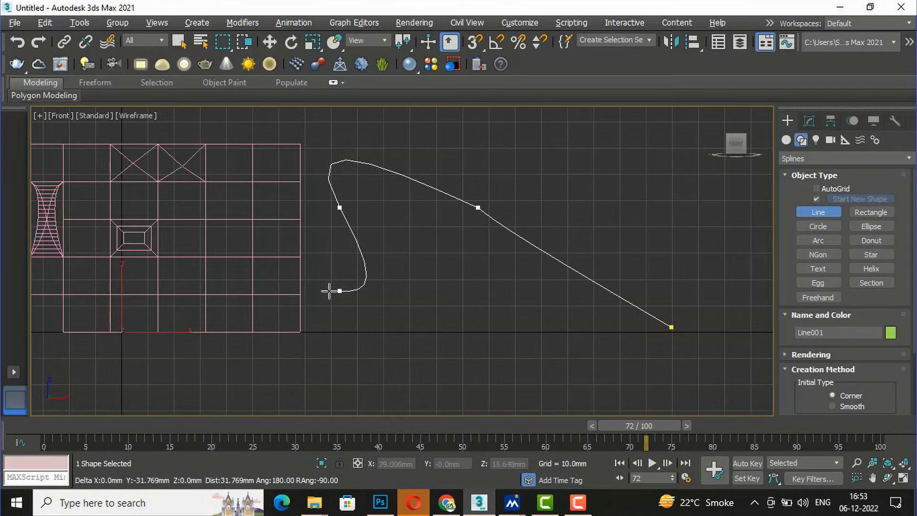
pyautogui.click(339, 291)
pyautogui.rightClick(332, 257)
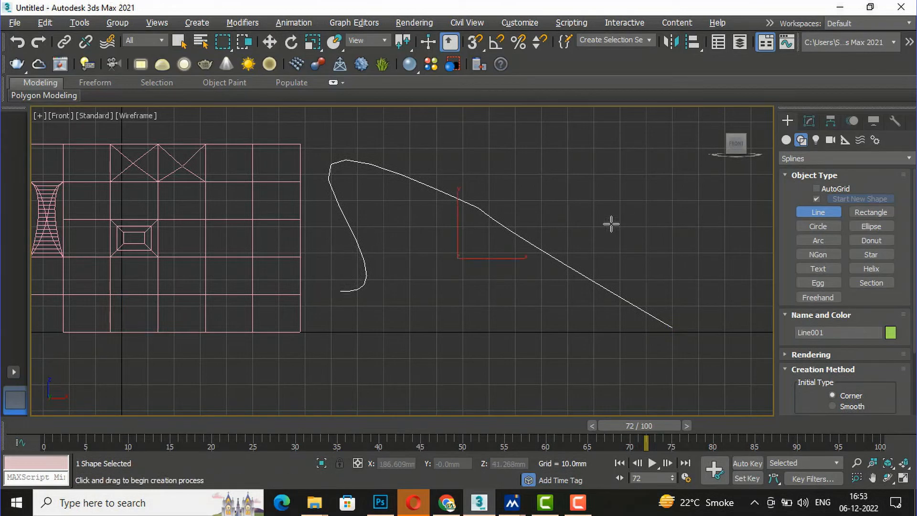
pyautogui.click(183, 42)
pyautogui.click(422, 261)
# Select the box's middle-row polygon, second from the front edge, on the side face towards the spline
pyautogui.hotkey('alt', 'w')
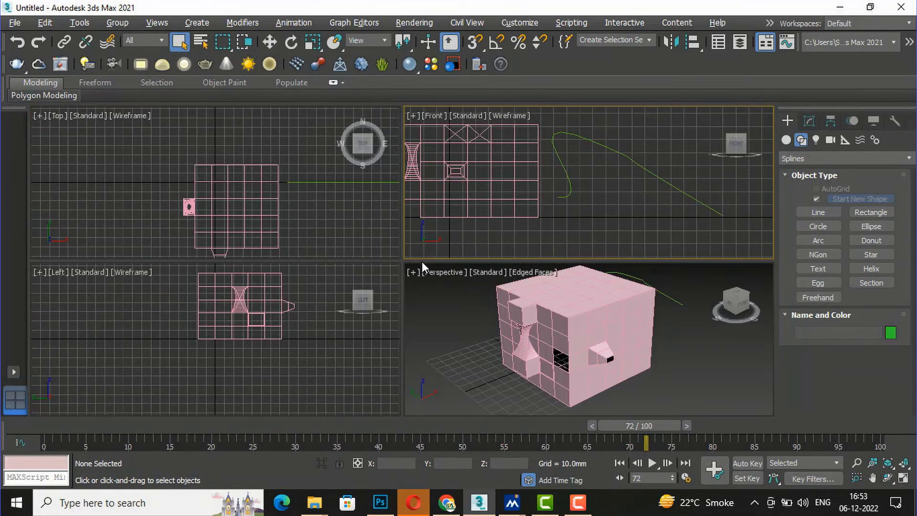
pyautogui.moveTo(453, 332); pyautogui.dragTo(376, 329, button='middle')
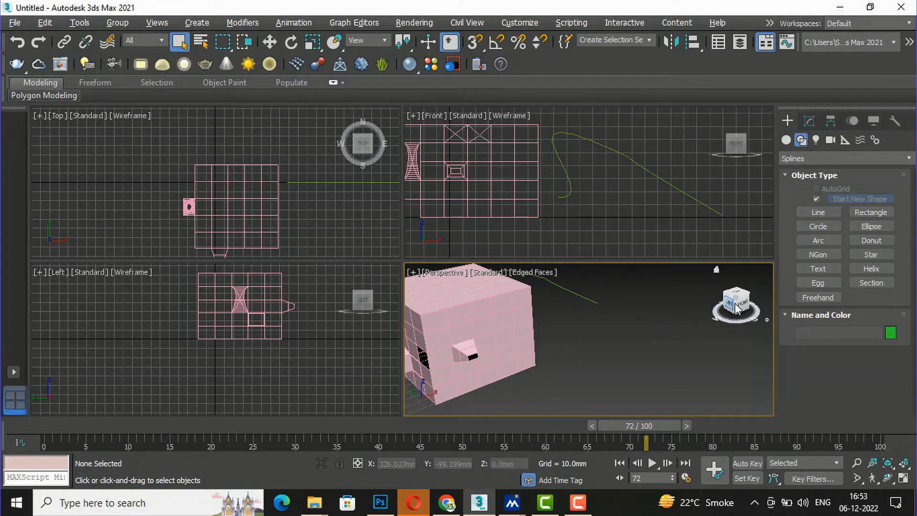
pyautogui.keyDown('alt'); pyautogui.moveTo(501, 329); pyautogui.dragTo(454, 331, button='middle'); pyautogui.keyUp('alt')
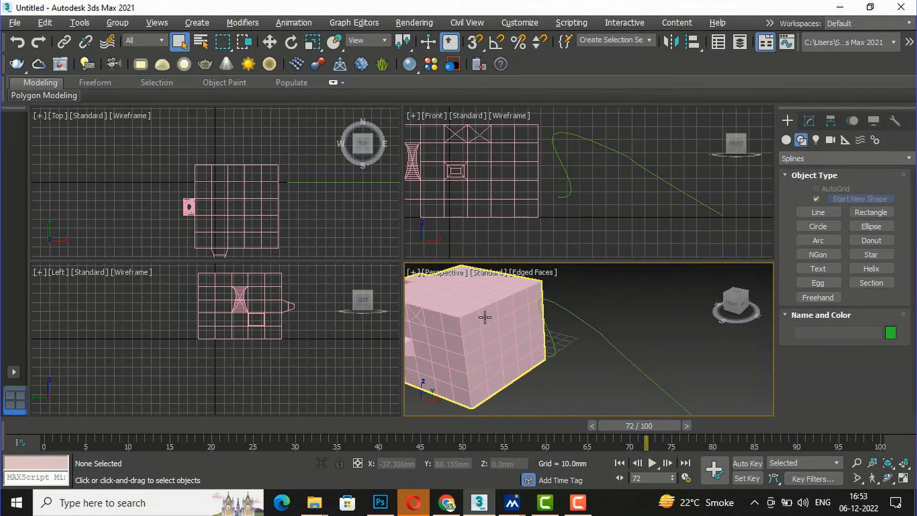
pyautogui.click(469, 320)
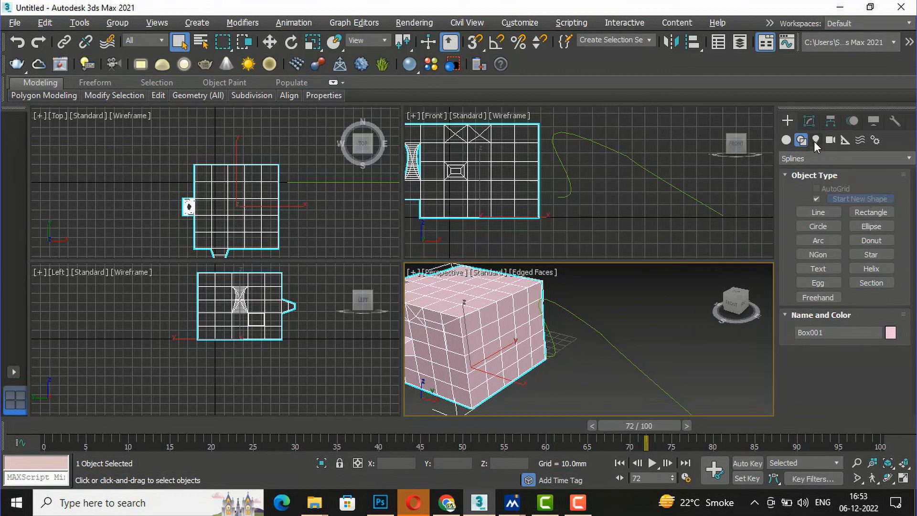
pyautogui.click(809, 120)
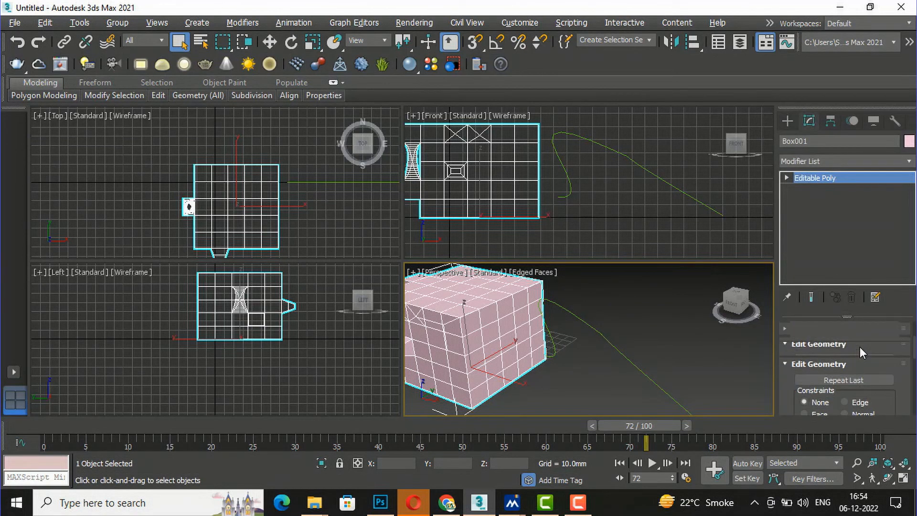
pyautogui.click(858, 343)
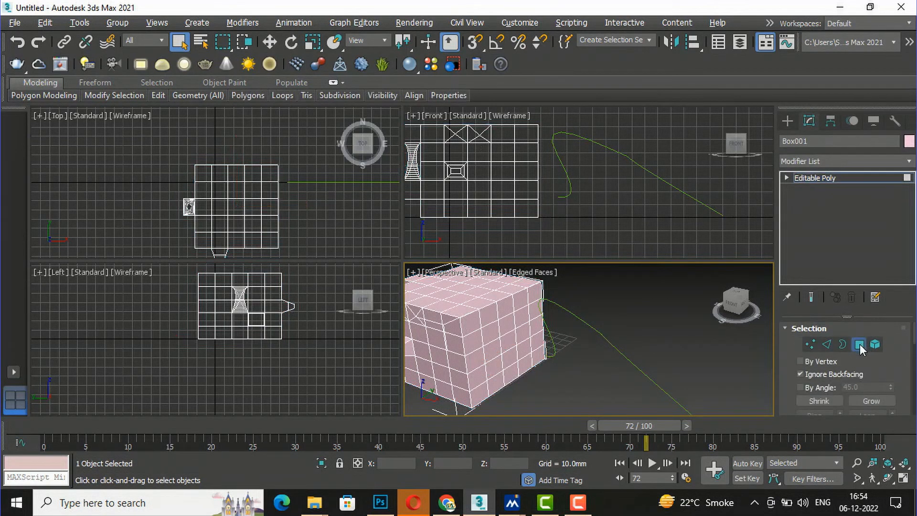
pyautogui.scroll(-2, 900, 361)
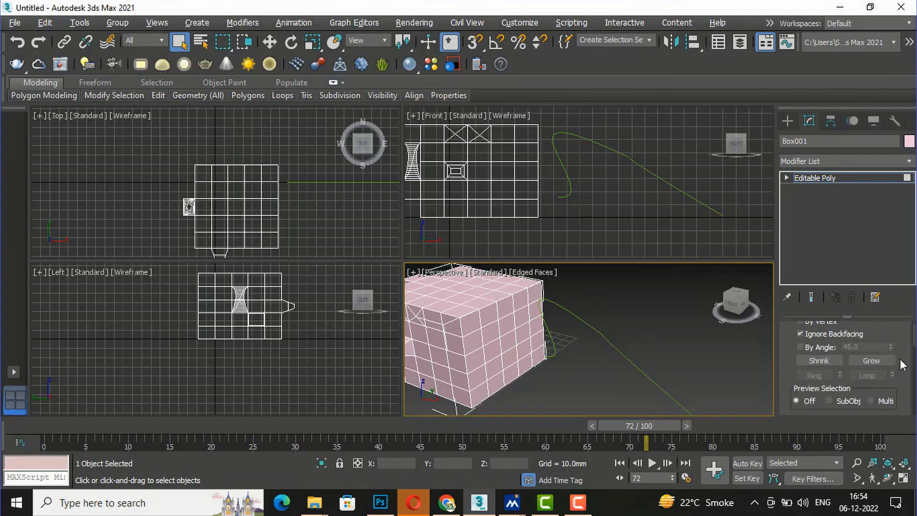
pyautogui.scroll(2, 496, 347)
pyautogui.click(494, 354)
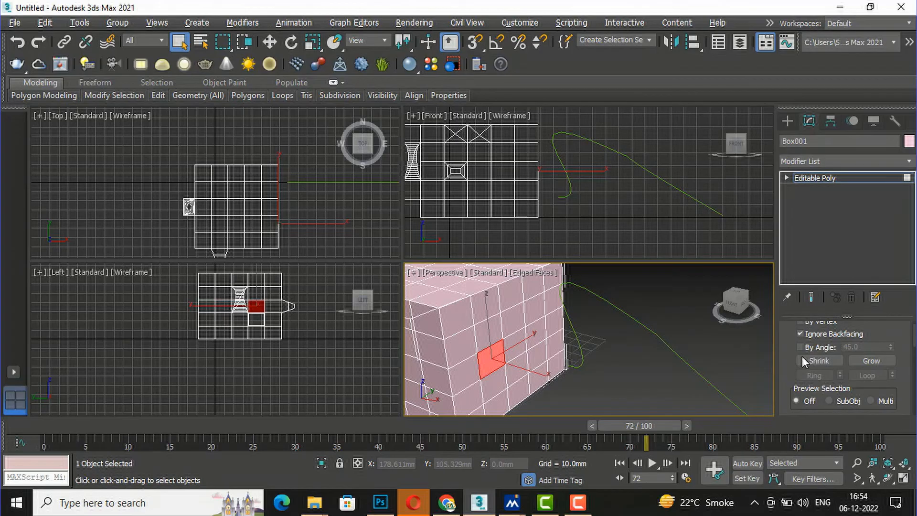
# Extrude the selected polygon along the green spline with 6 segments using Extrude Along Spline and apply it
pyautogui.scroll(-5, 853, 363)
pyautogui.scroll(-2, 856, 366)
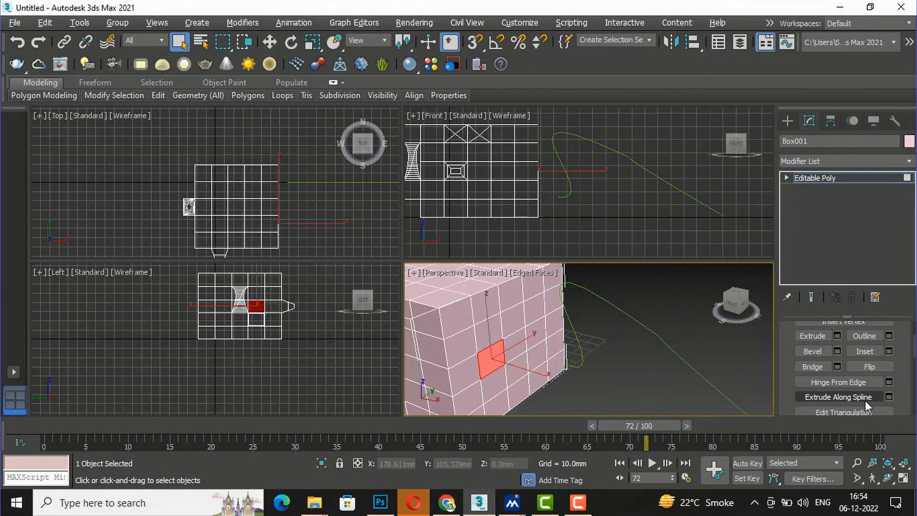
pyautogui.click(889, 397)
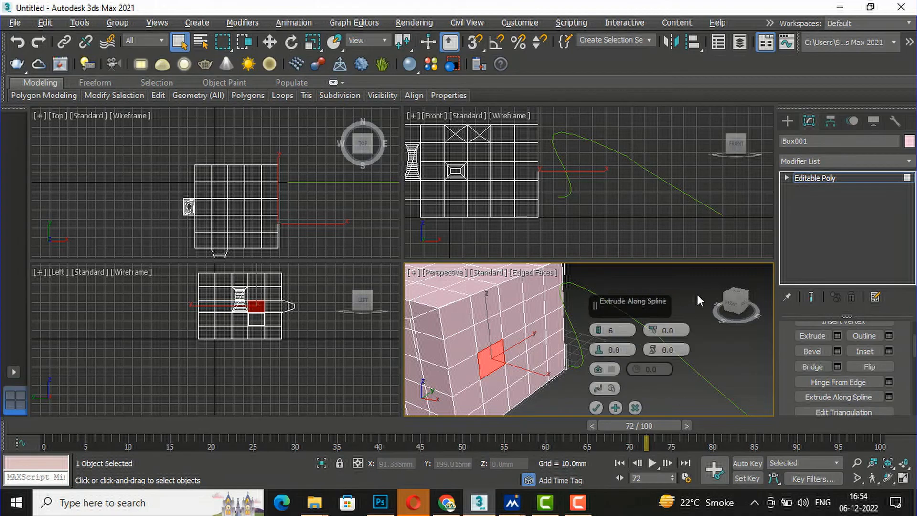
pyautogui.click(599, 390)
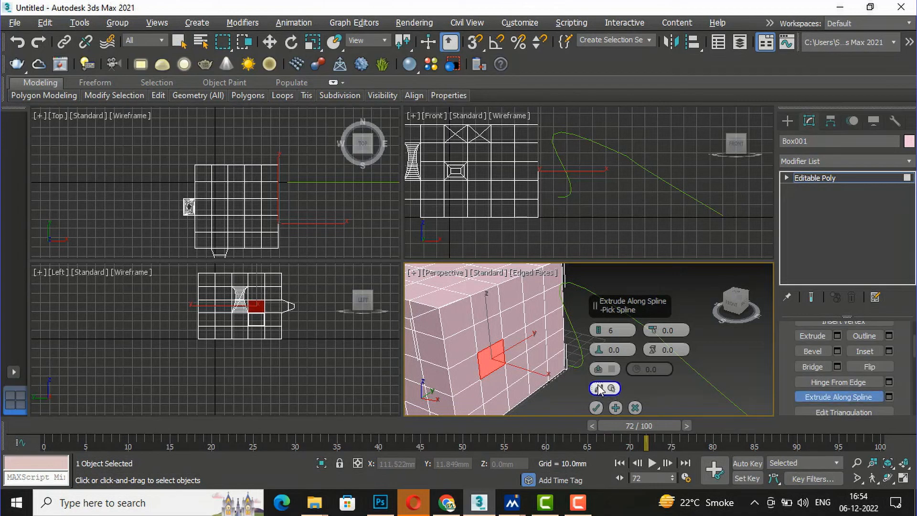
pyautogui.click(698, 377)
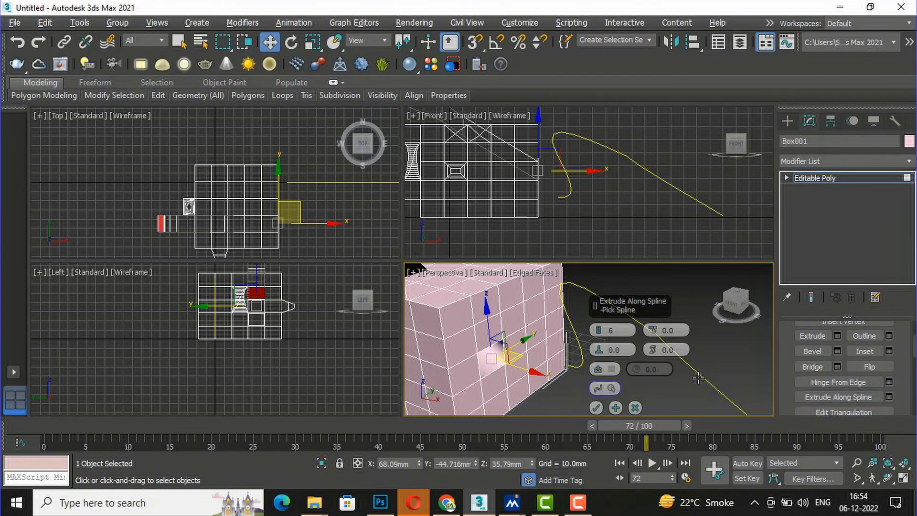
pyautogui.click(597, 408)
# Clear the polygon selection and examine the spline extrusion from several angles in the enlarged Perspective view
pyautogui.keyDown('alt'); pyautogui.moveTo(506, 370); pyautogui.dragTo(625, 330, button='middle'); pyautogui.keyUp('alt')
pyautogui.scroll(-2, 624, 325)
pyautogui.scroll(4, 522, 297)
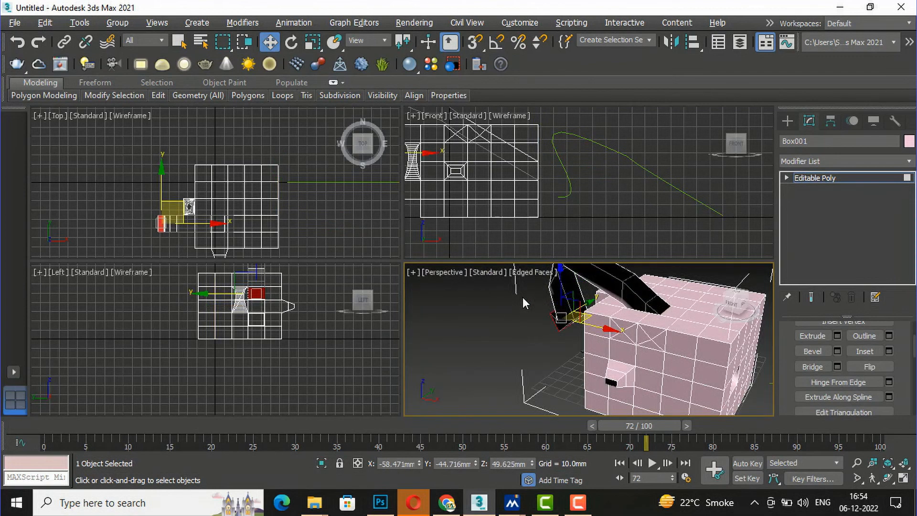
pyautogui.scroll(-4, 476, 317)
pyautogui.scroll(3, 475, 317)
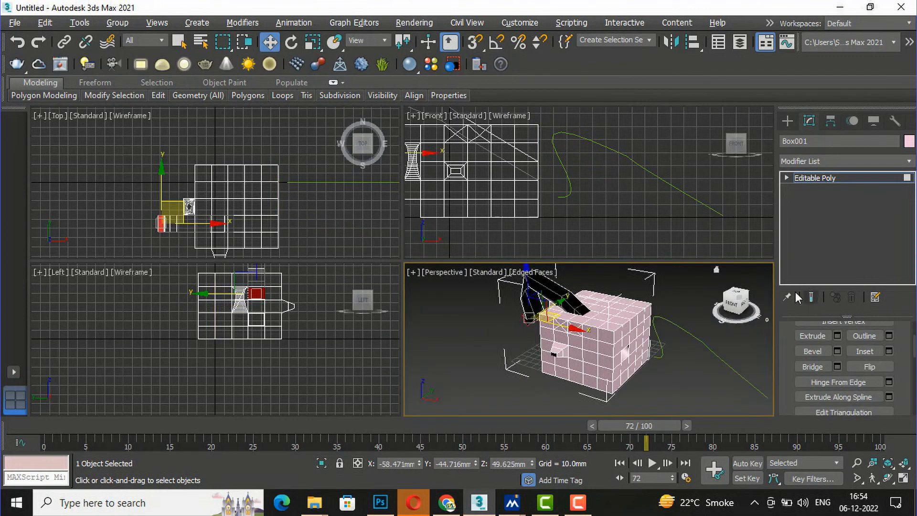
pyautogui.moveTo(729, 310); pyautogui.dragTo(708, 297)
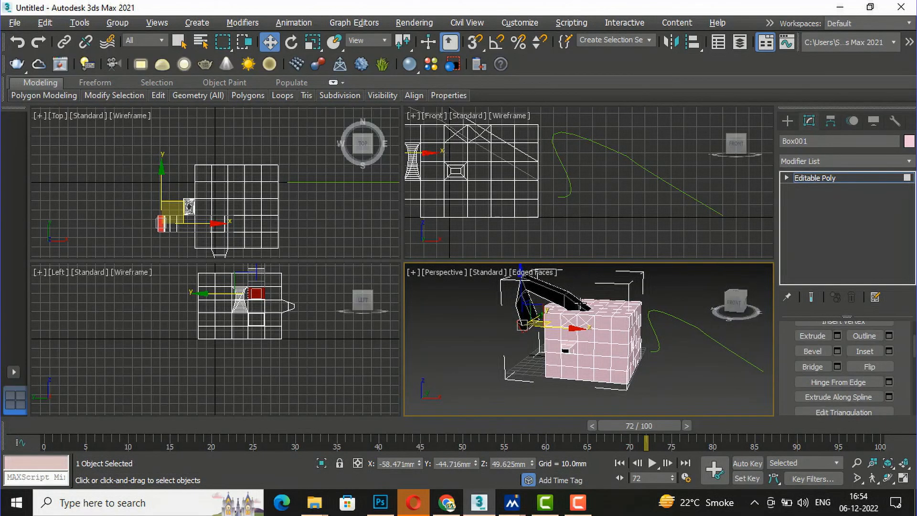
pyautogui.scroll(3, 645, 332)
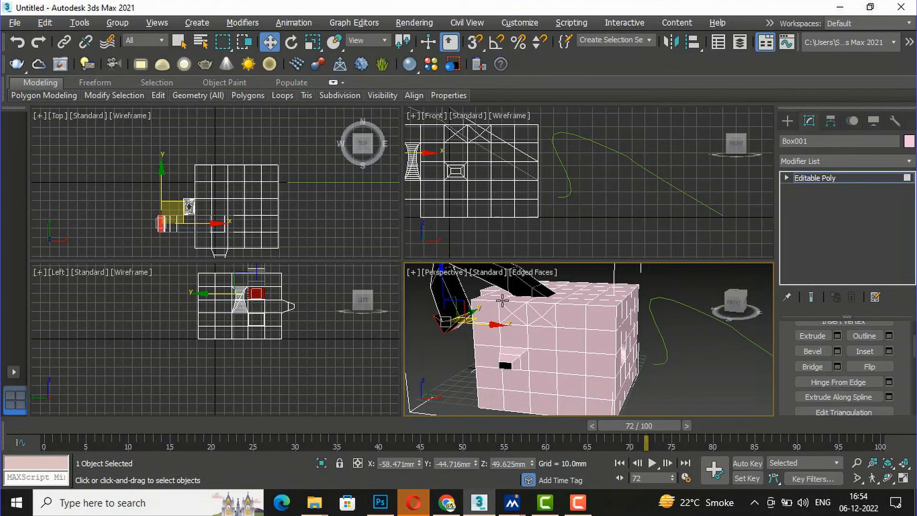
pyautogui.click(416, 337)
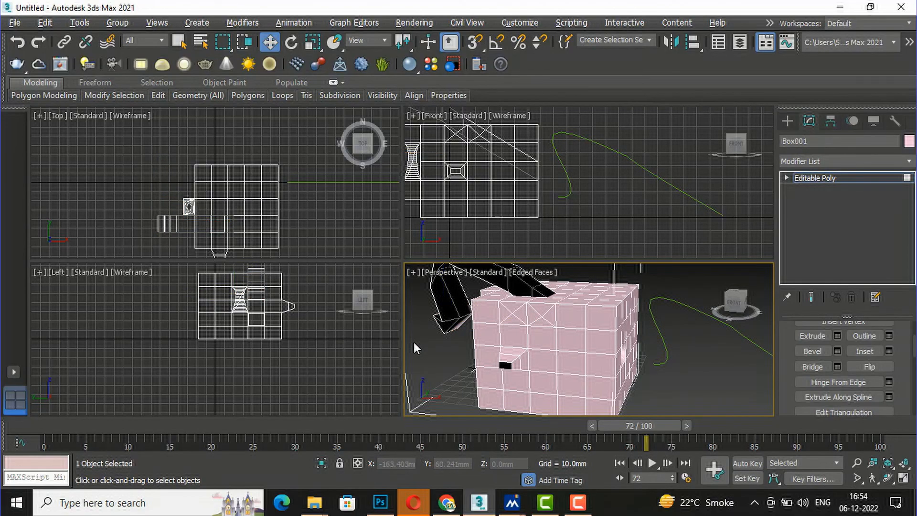
pyautogui.hotkey('alt', 'w')
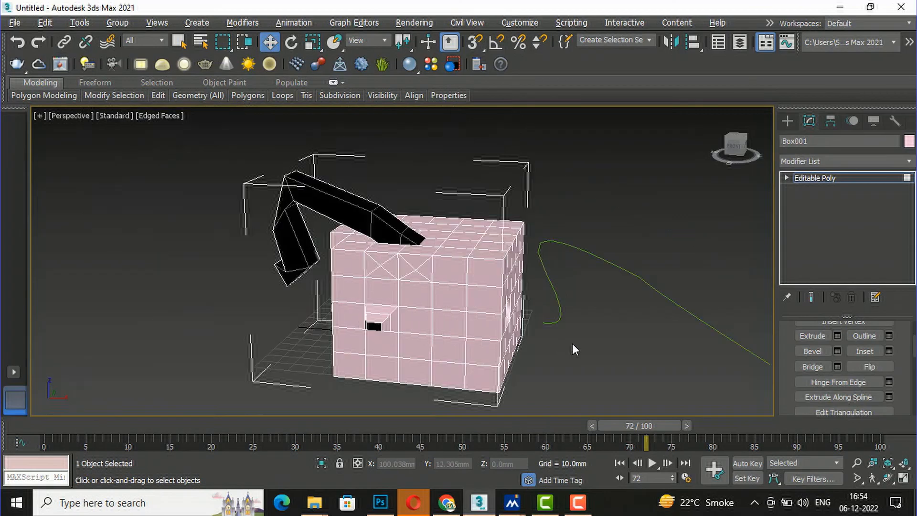
pyautogui.moveTo(737, 149); pyautogui.dragTo(764, 149)
pyautogui.keyDown('alt'); pyautogui.moveTo(473, 297); pyautogui.dragTo(418, 270, button='middle'); pyautogui.keyUp('alt')
pyautogui.moveTo(736, 145); pyautogui.dragTo(708, 165)
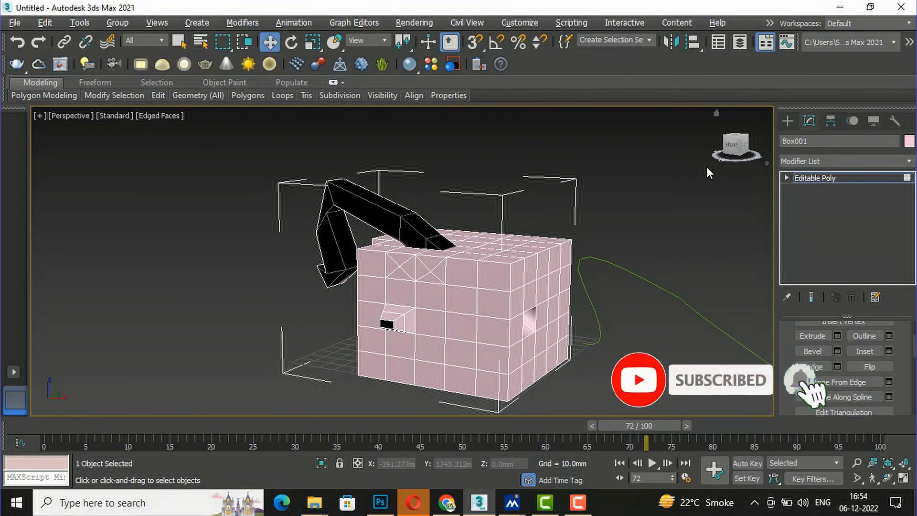